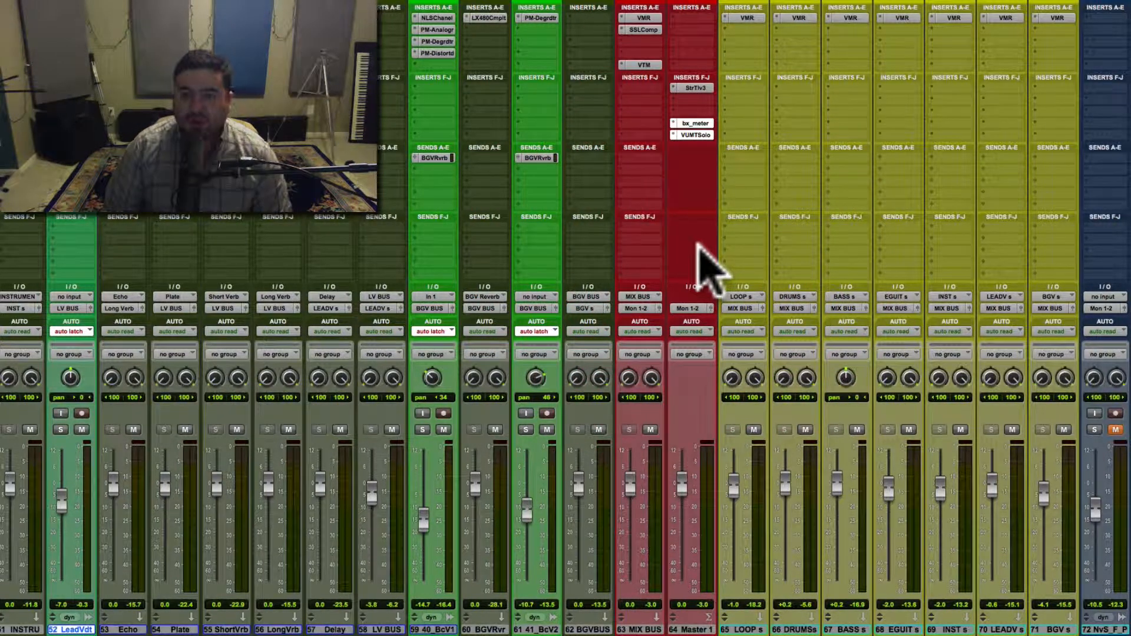
Step: Switch to the Edit window and enlarge the display height of all tracks
key("ctrl+equal")
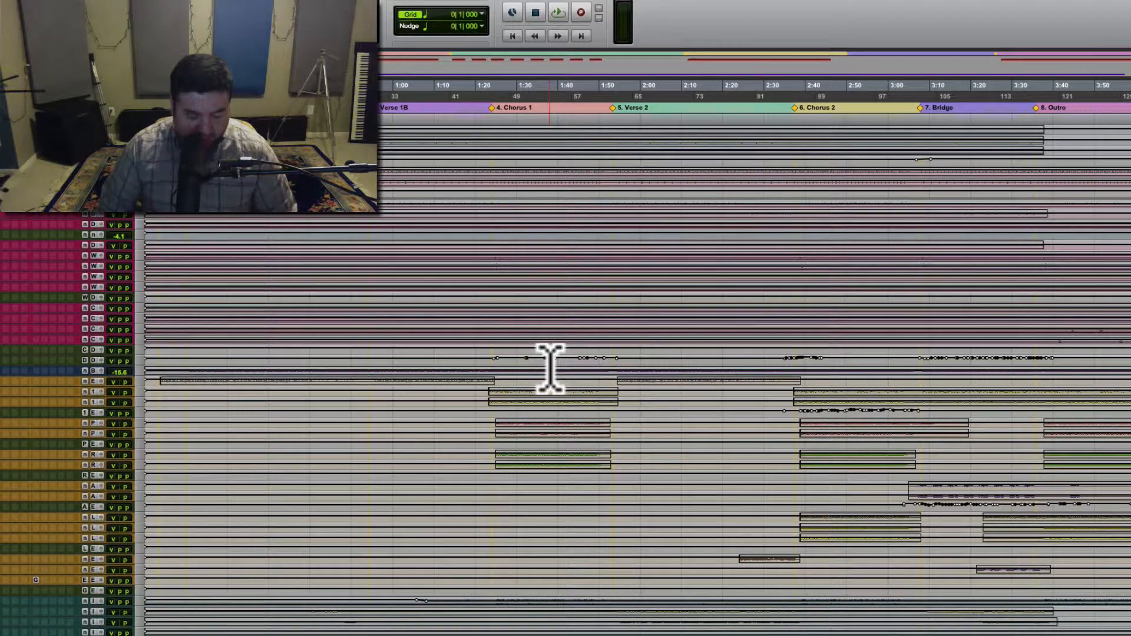
key("ctrl+Up")
key("ctrl+Up")
key("ctrl+Up")
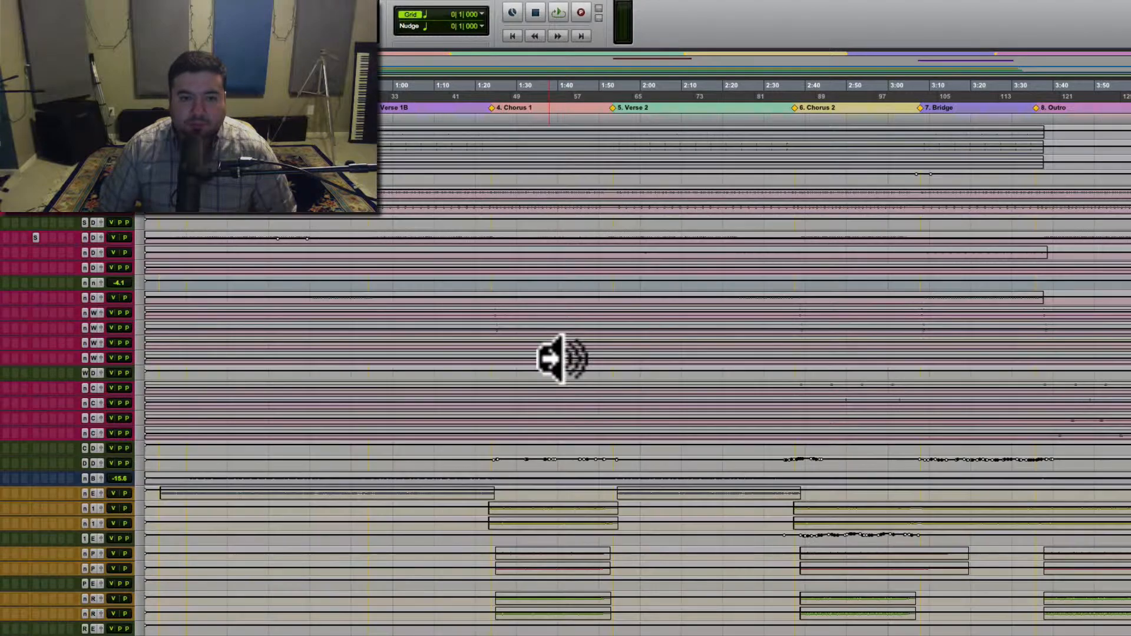
key("ctrl+minus")
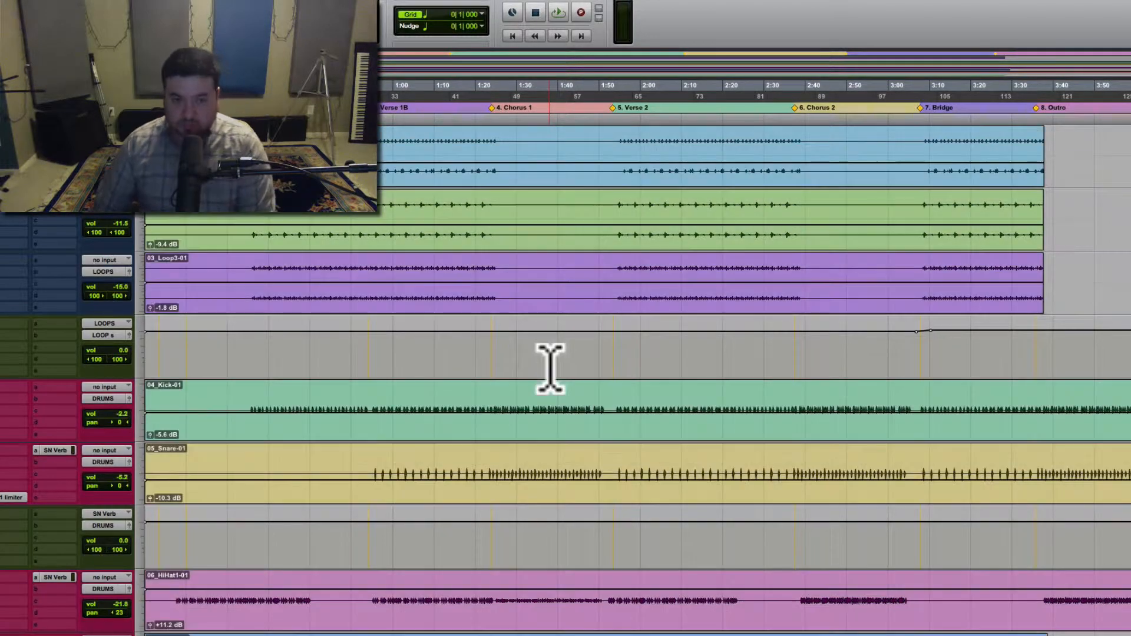
Step: Play the song's beginning and then its ending from around 3:58 on the Master 1 track to find where it finishes
scroll(310, 515, "down", 8)
scroll(310, 514, "down", 15)
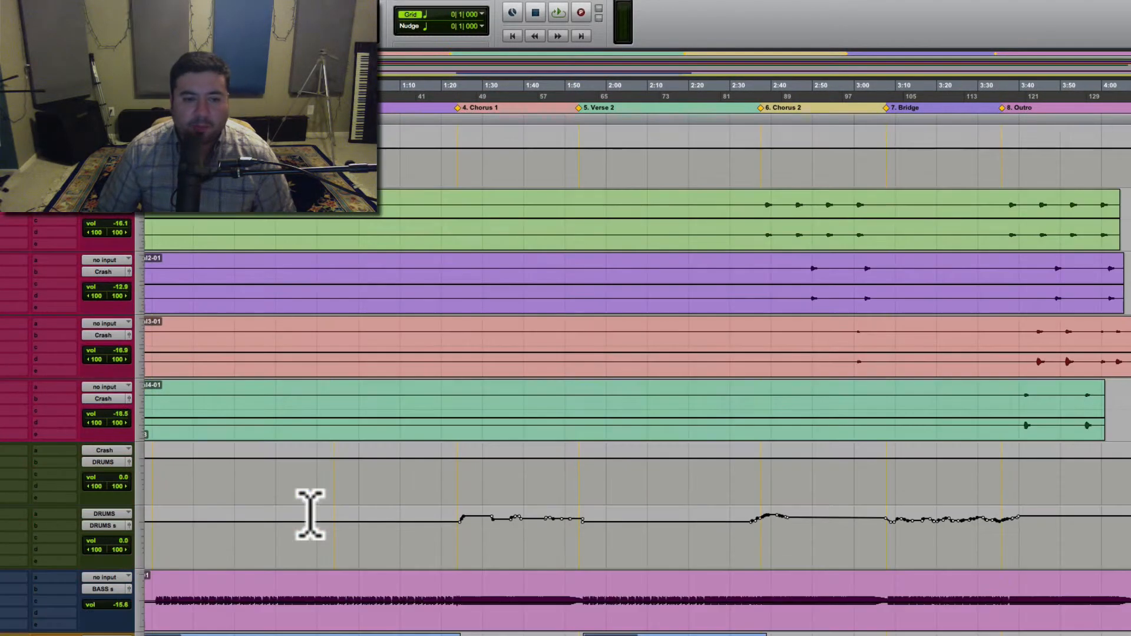
scroll(310, 515, "down", 15)
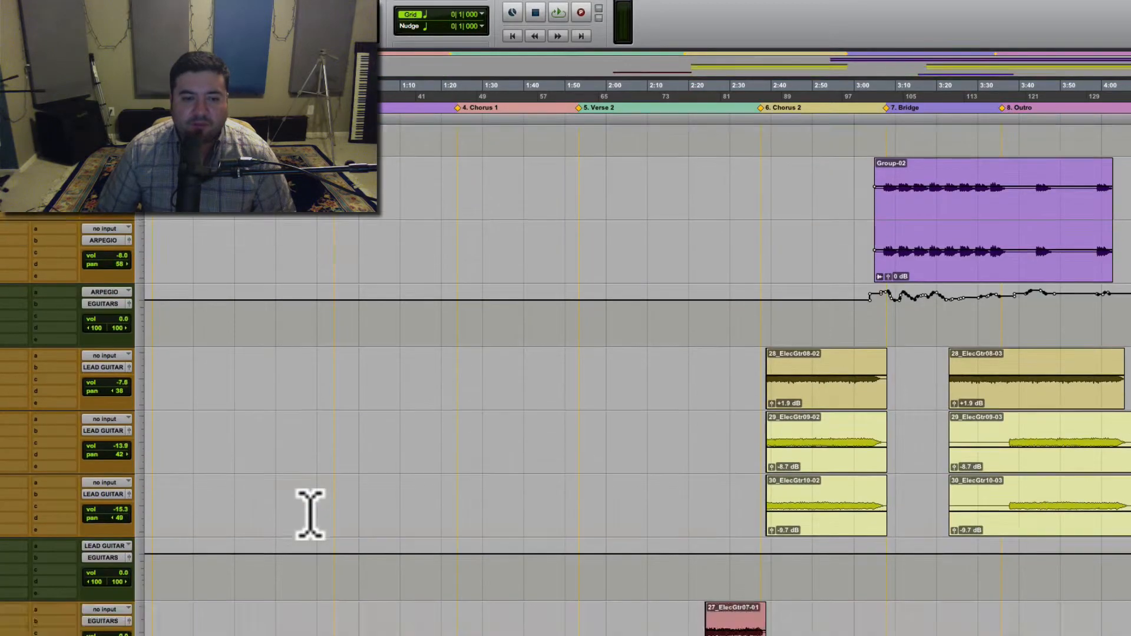
scroll(310, 514, "down", 4)
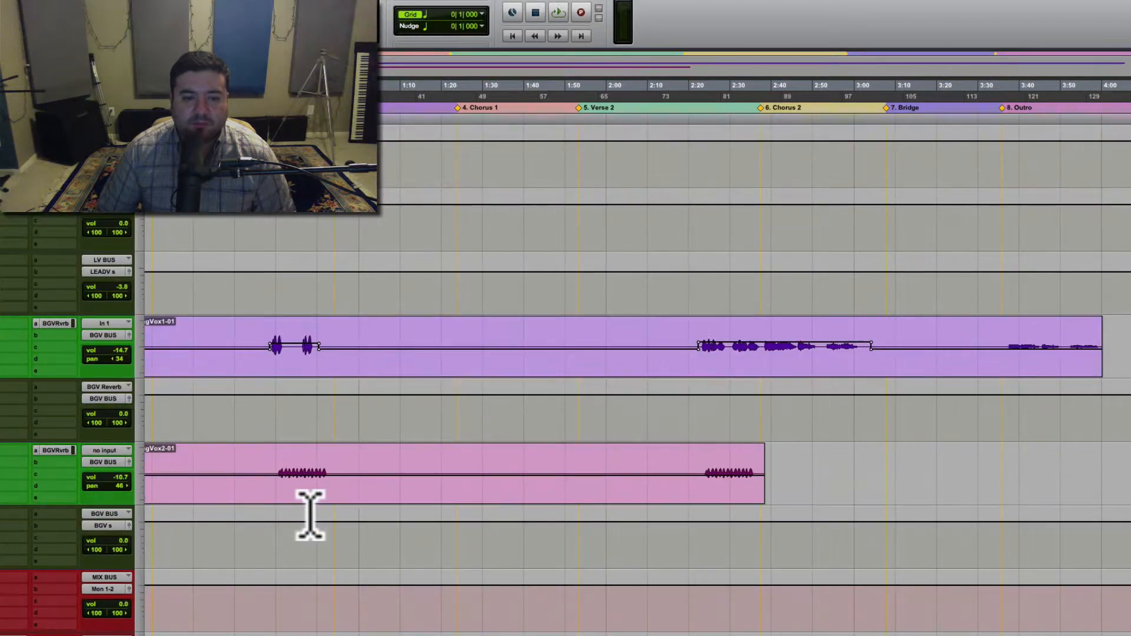
scroll(310, 514, "down", 2)
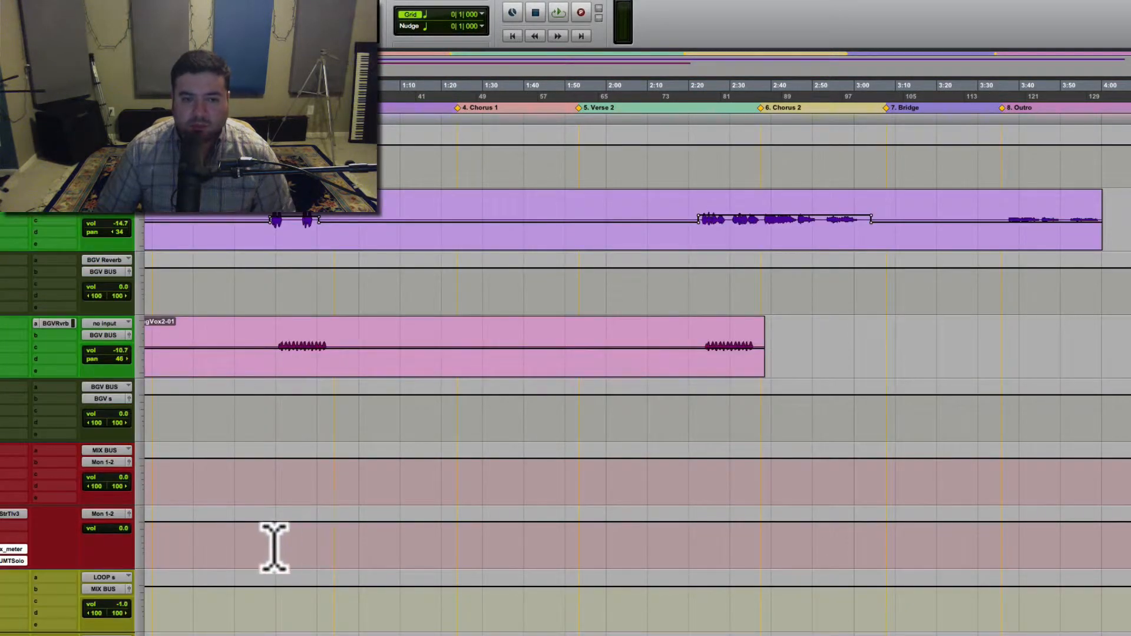
scroll(278, 545, "left", 2)
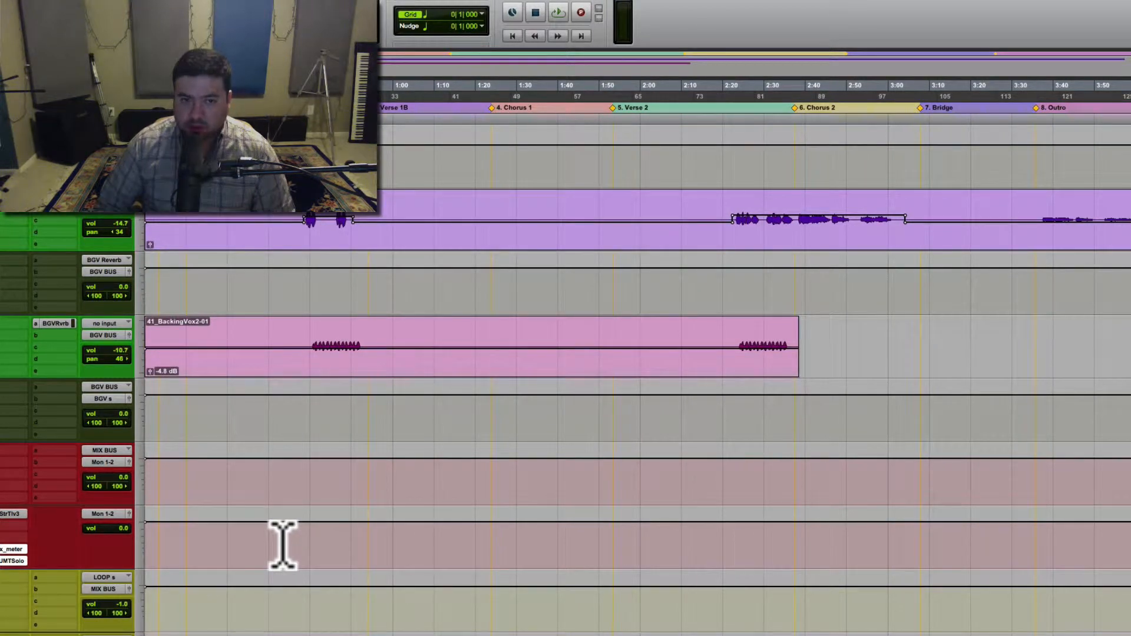
key("space")
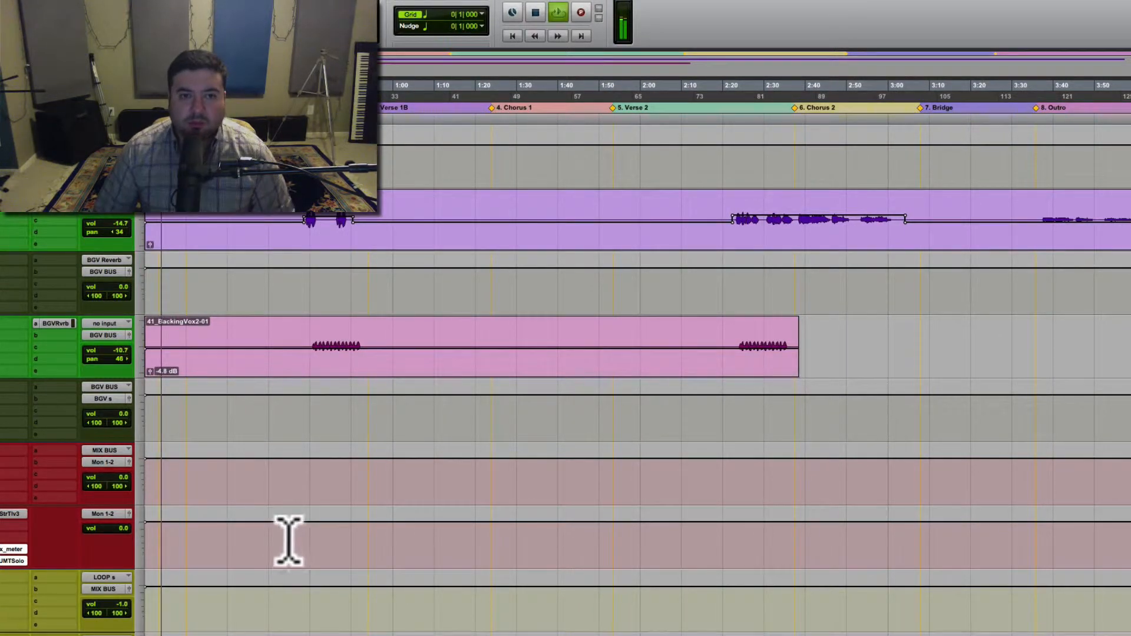
left_click(1130, 559)
key("space")
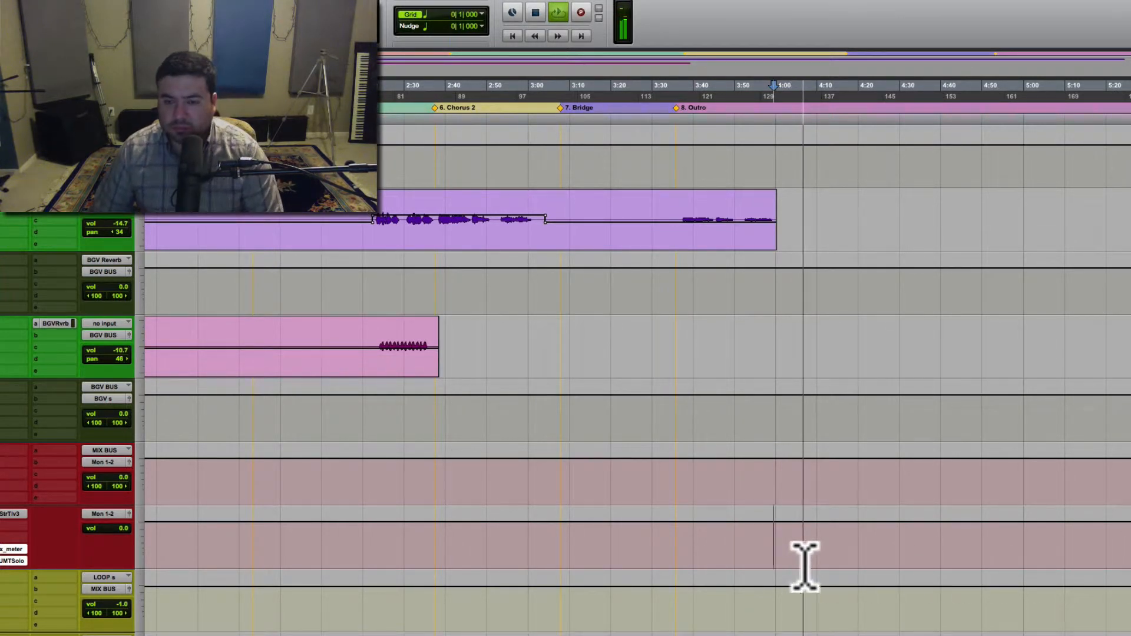
key("space")
Step: Draw a volume fade-out to silence on the Master 1 track from about 4:09 to 4:15 and play it back
left_click(812, 523)
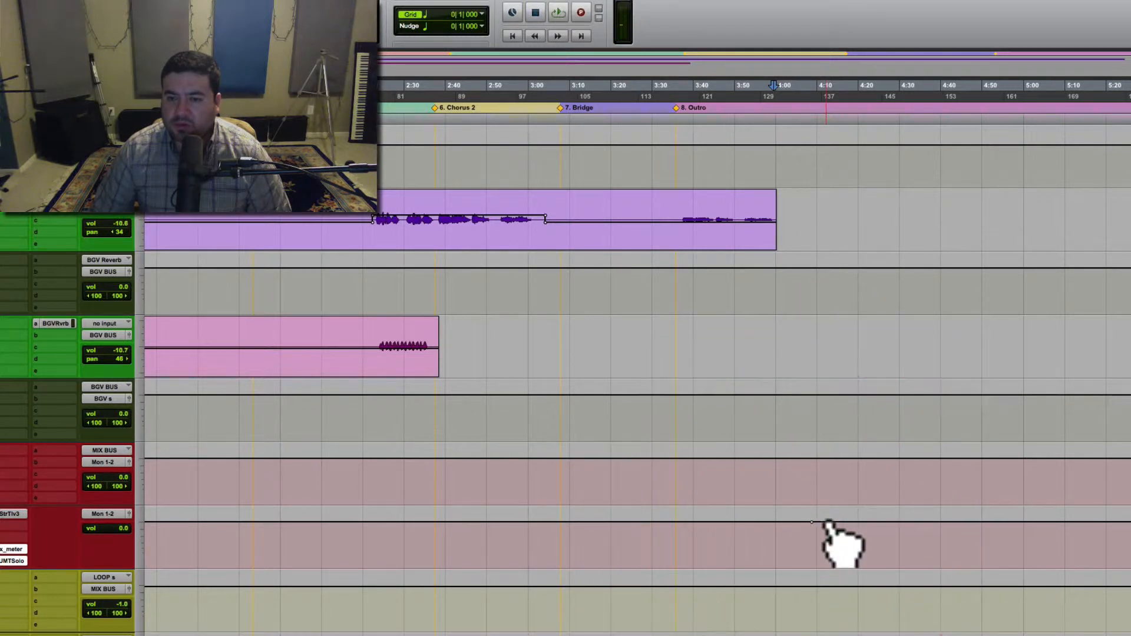
left_click_drag(828, 522, 840, 627)
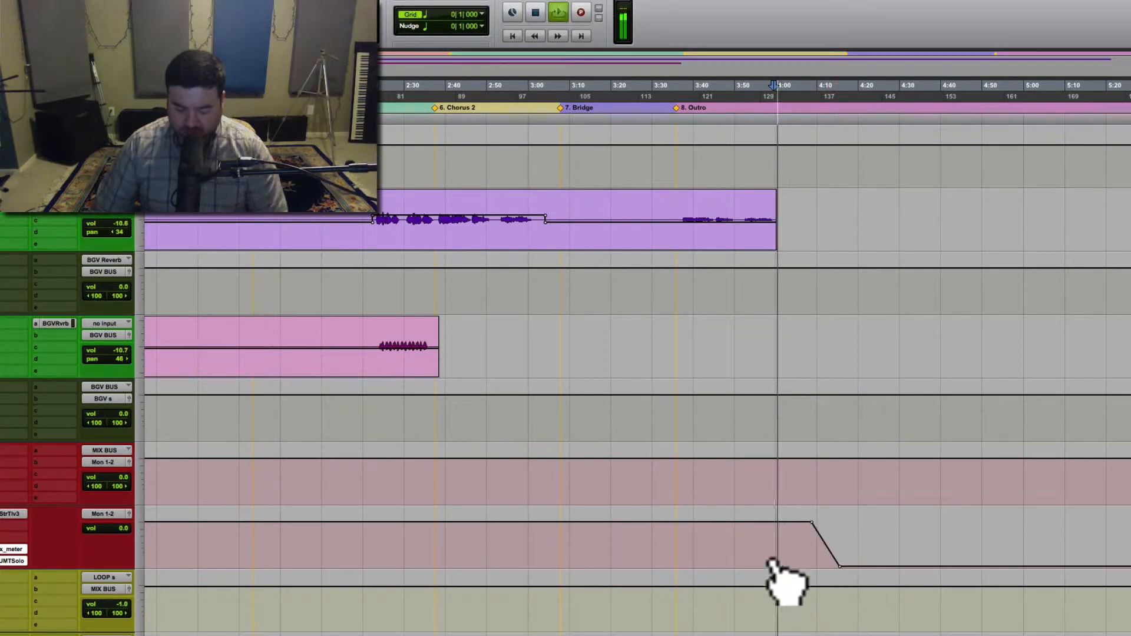
left_click(805, 537)
key("space")
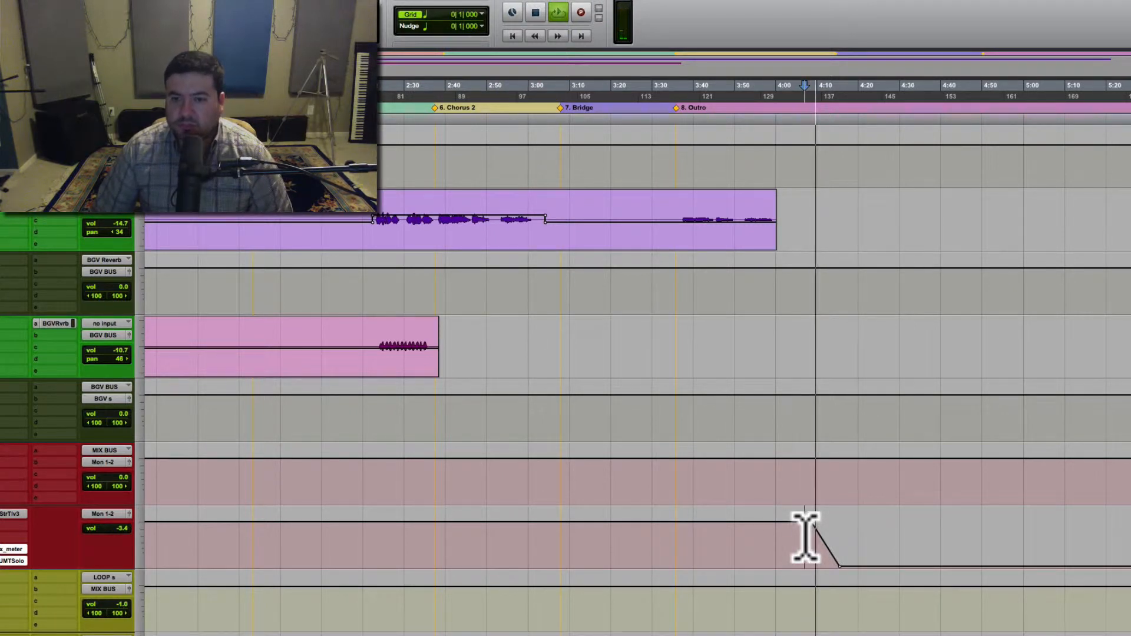
Step: Select the whole song on the Master 1 track, from the end of the fade-out back to the start
left_click(843, 567)
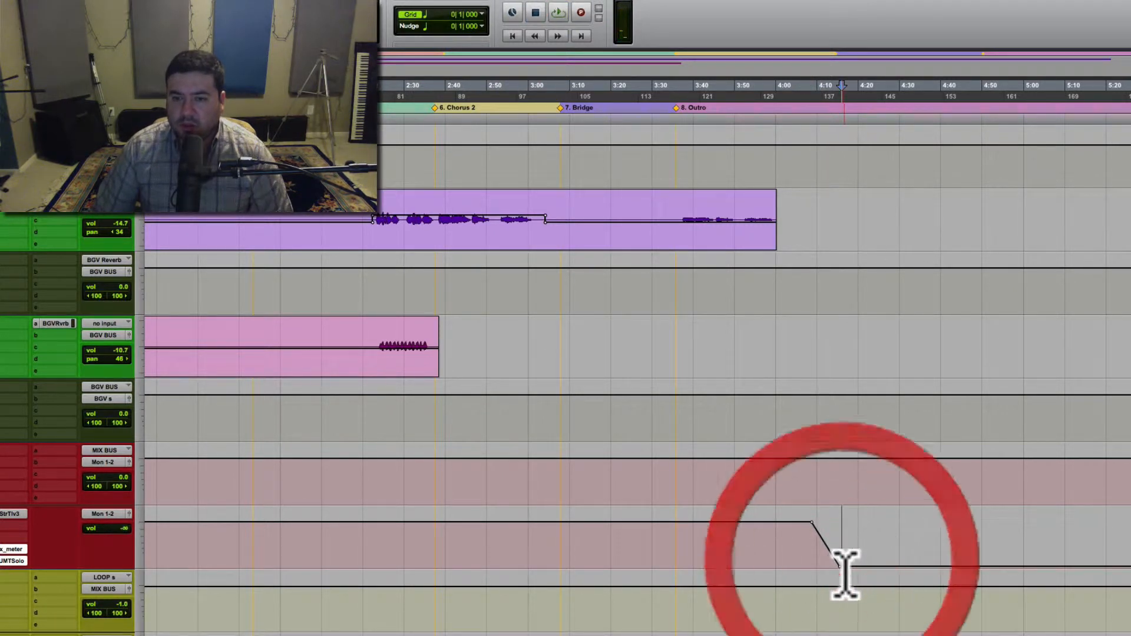
key("shift+Return")
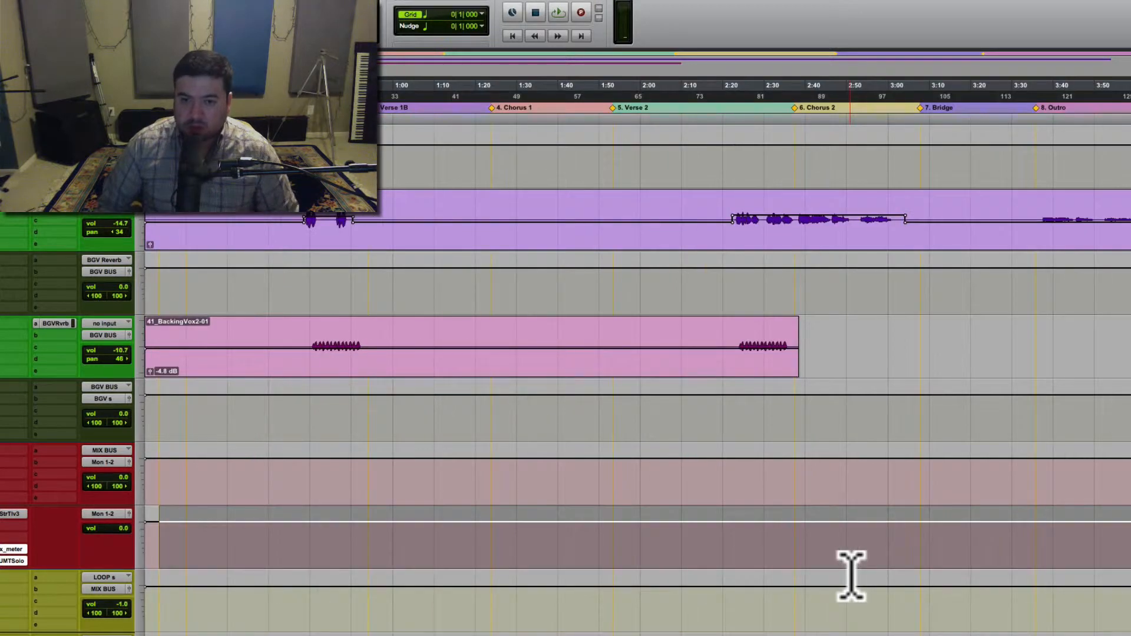
left_click(576, 601)
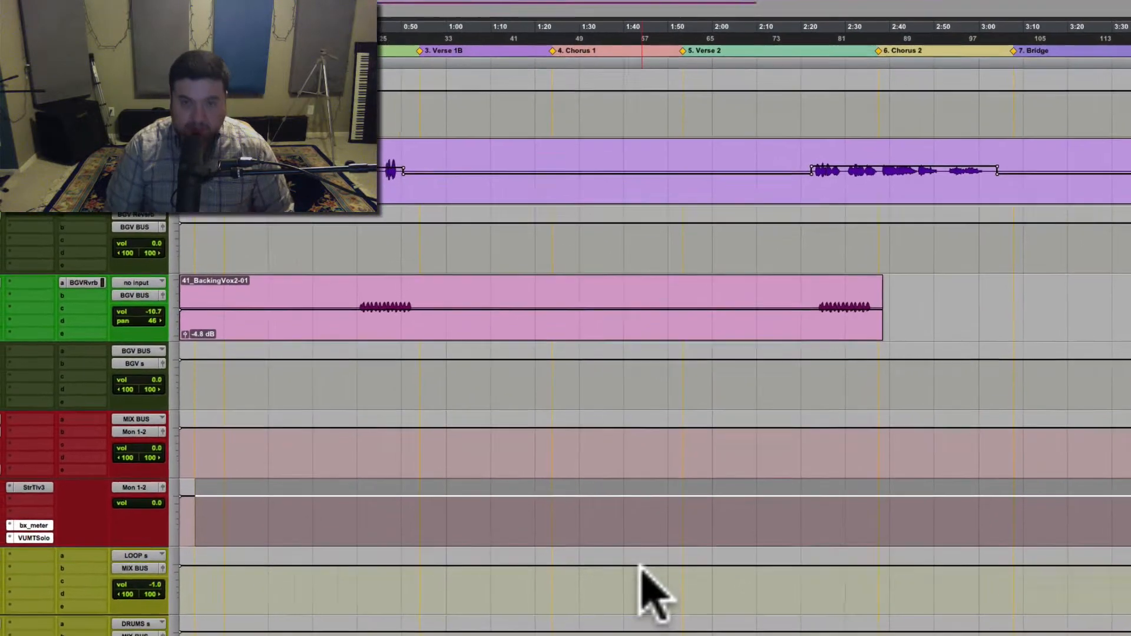
Step: Open the Bounce settings for the selection and enable Import After Bounce
key("super+alt+b")
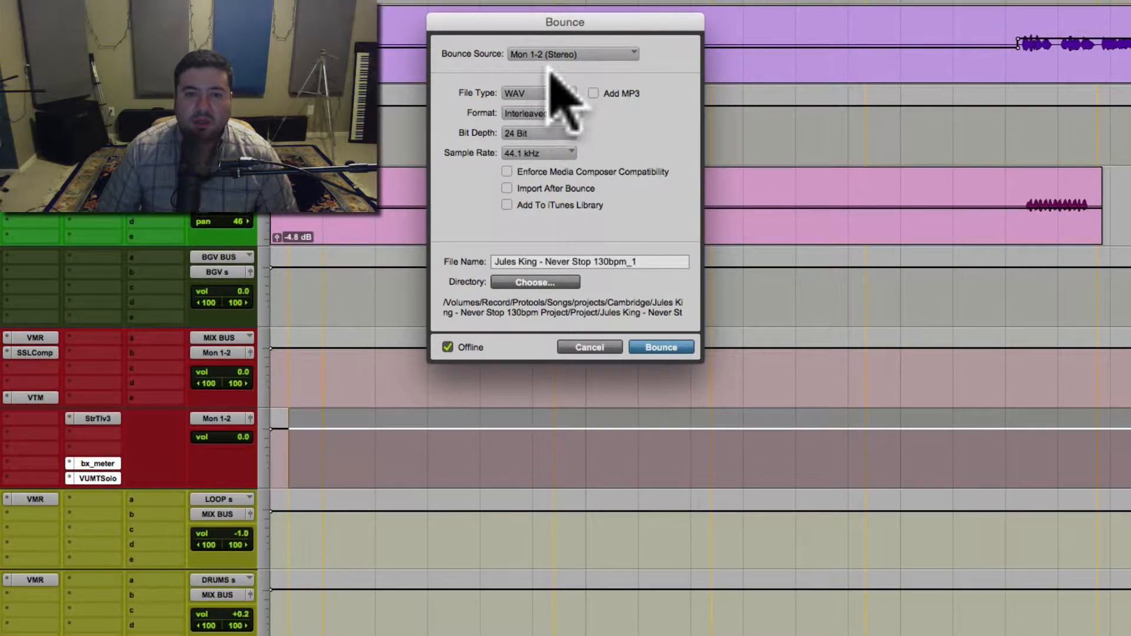
left_click_drag(567, 22, 658, 24)
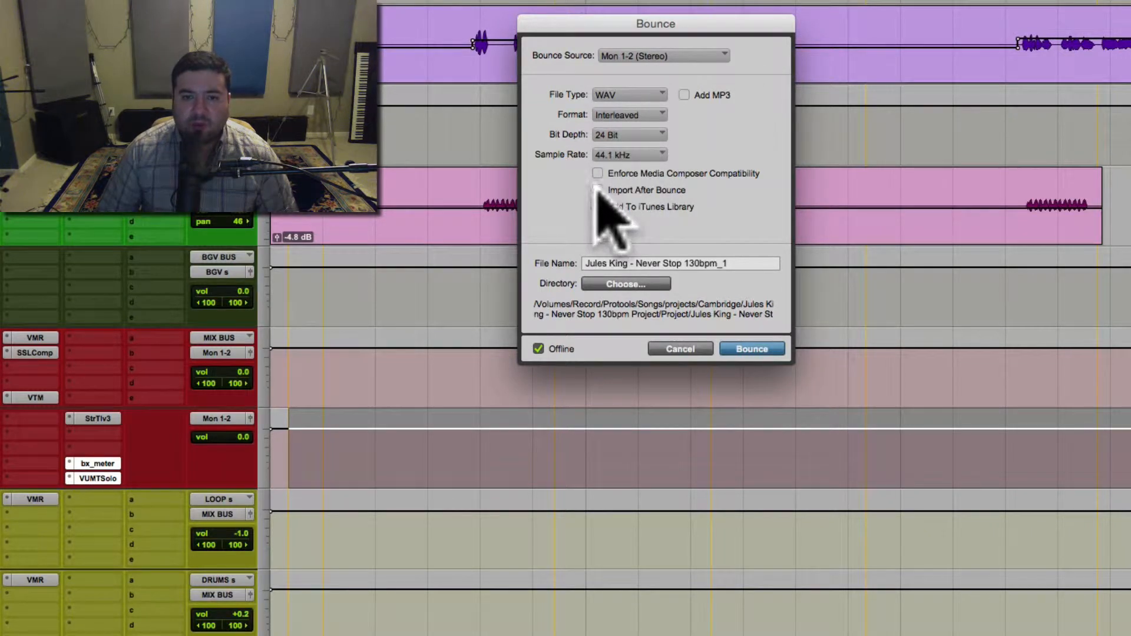
left_click(598, 190)
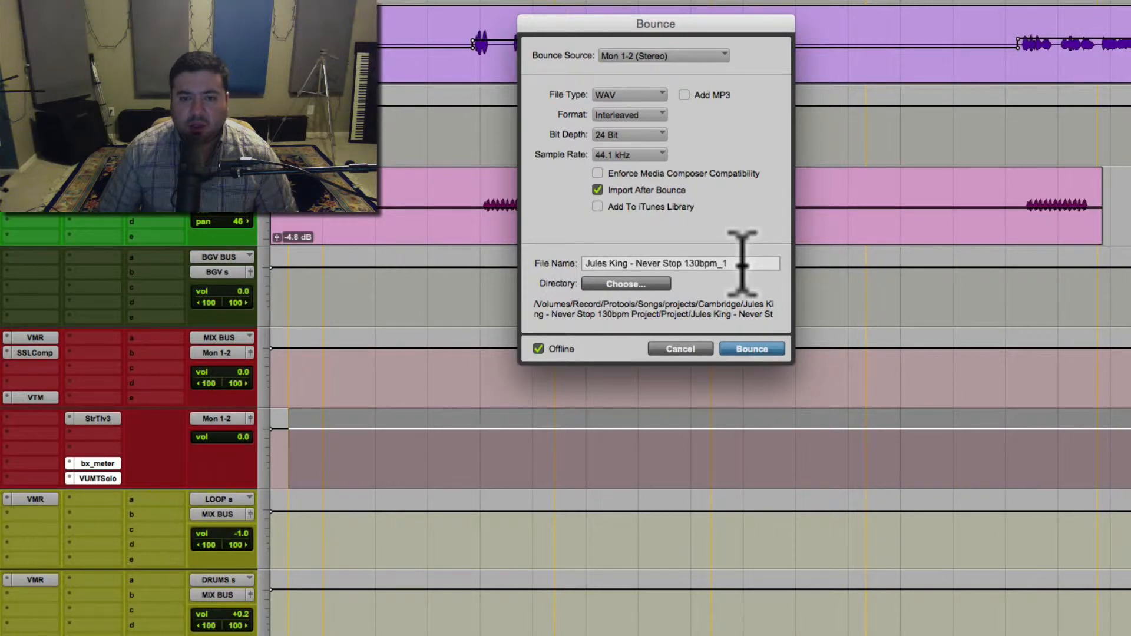
left_click(742, 263)
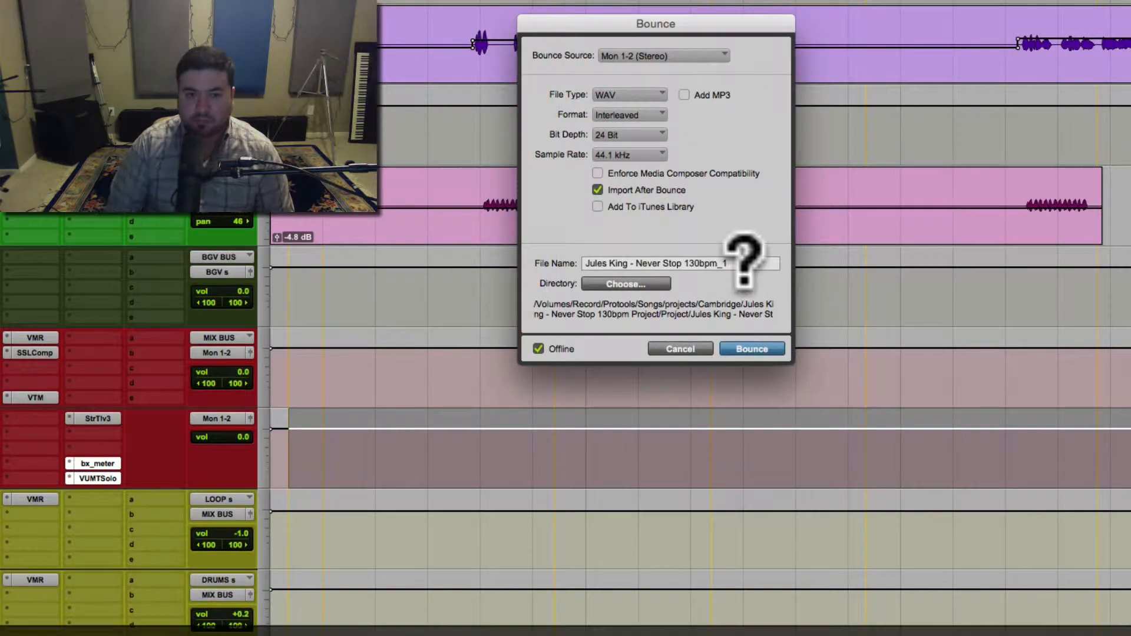
triple_click(734, 262)
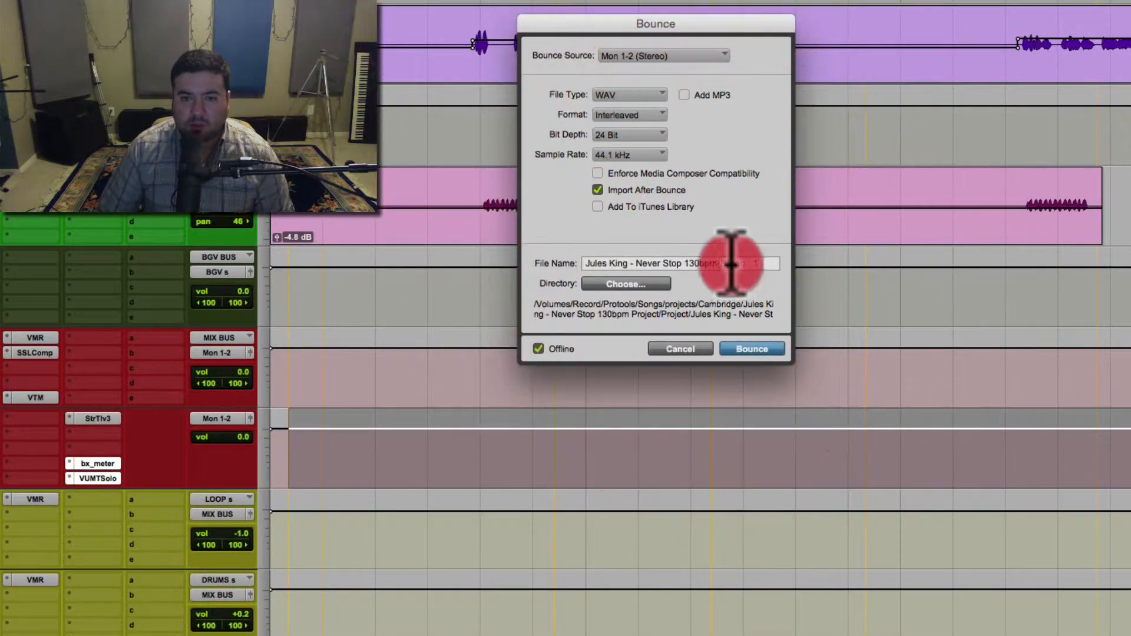
type("MixDown1")
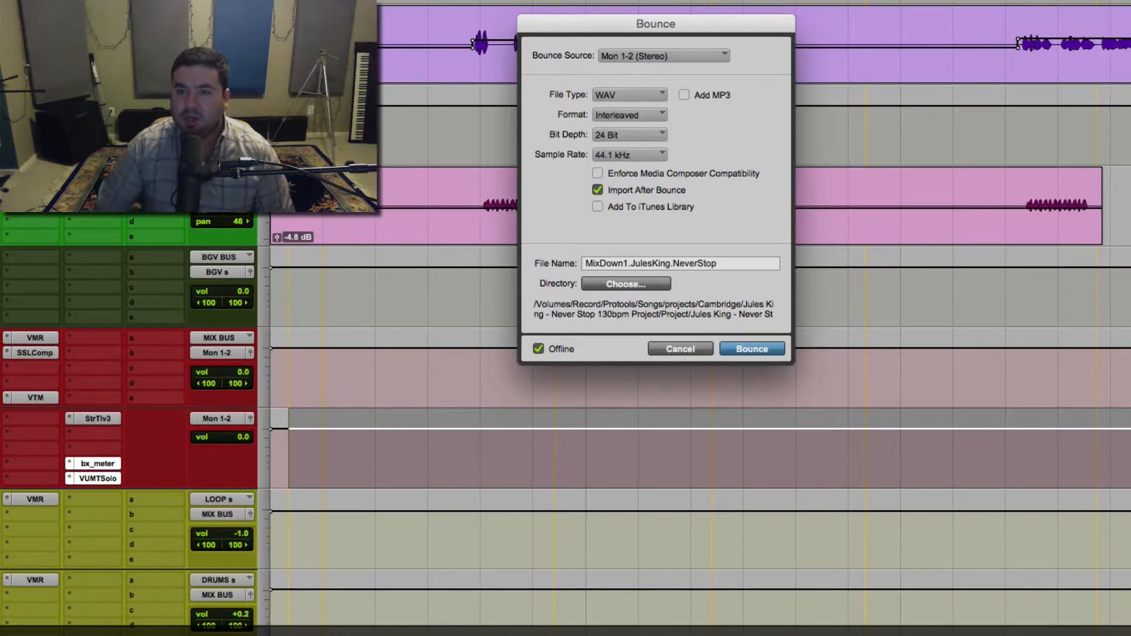
type(".10.22")
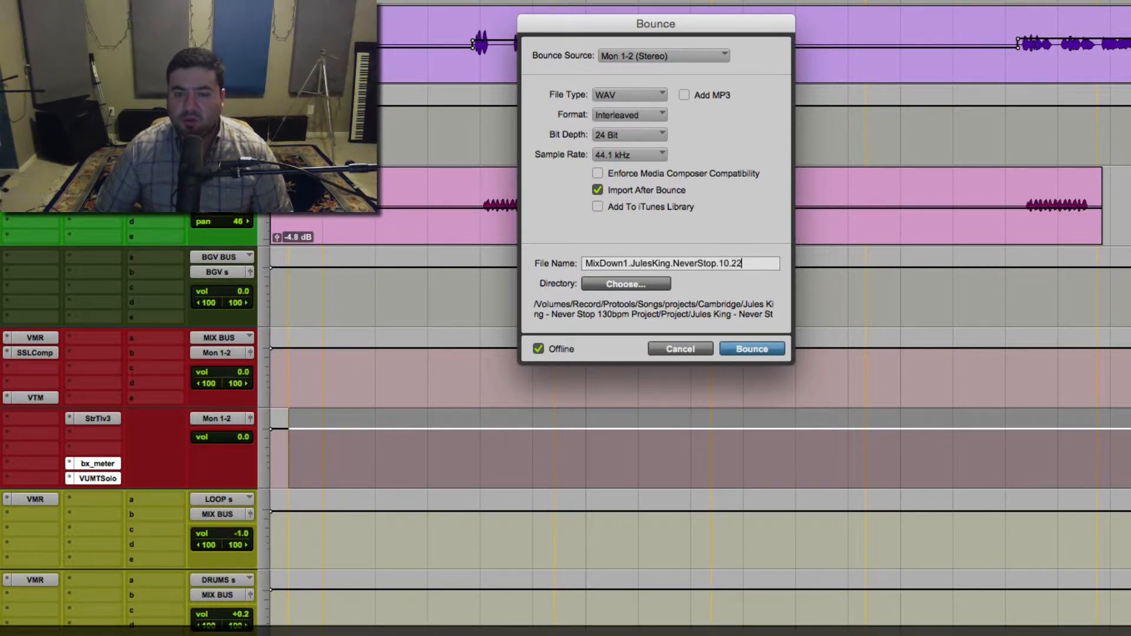
type(".2015")
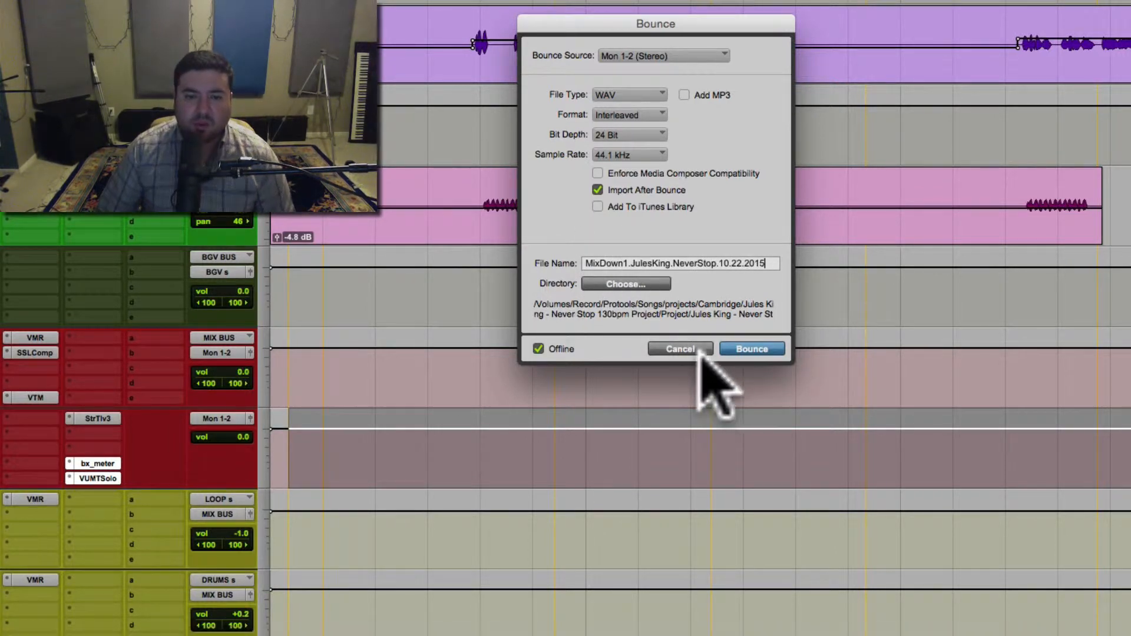
Step: Run the offline bounce and import the result onto a new track at the selection location
left_click(751, 348)
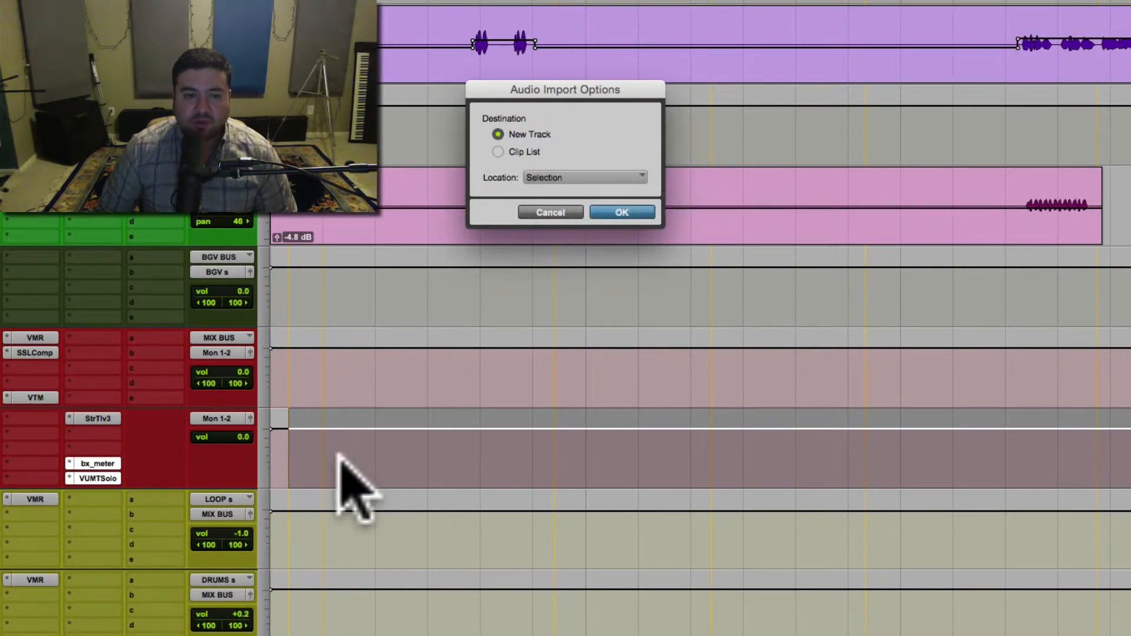
left_click(626, 213)
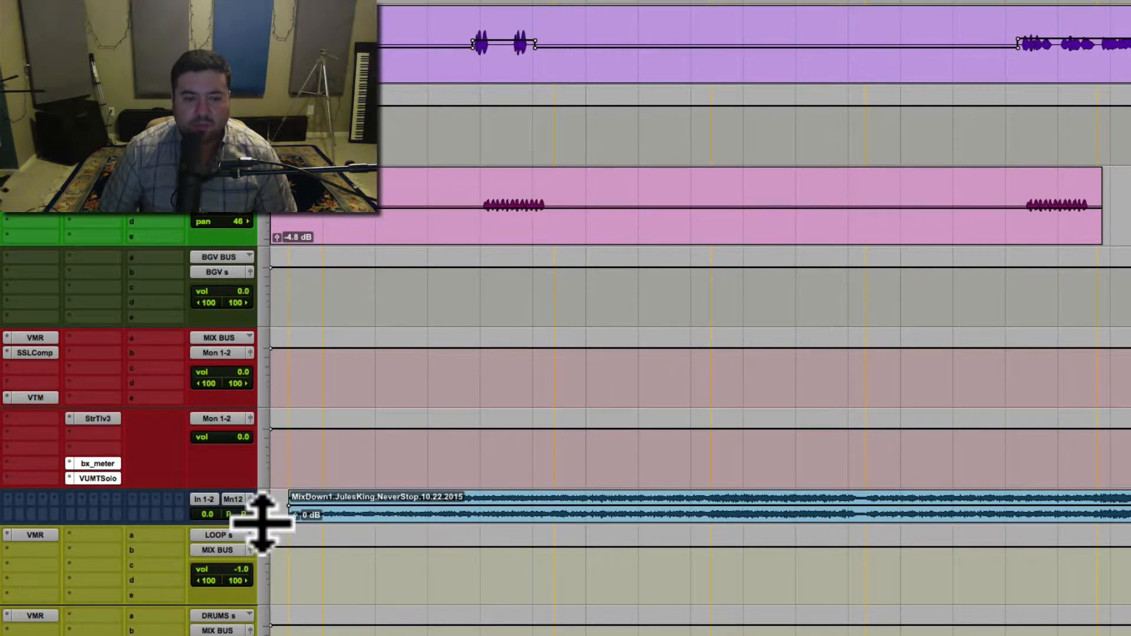
Step: Enlarge the imported mixdown track's height and rename the track MD1
left_click_drag(265, 523, 263, 632)
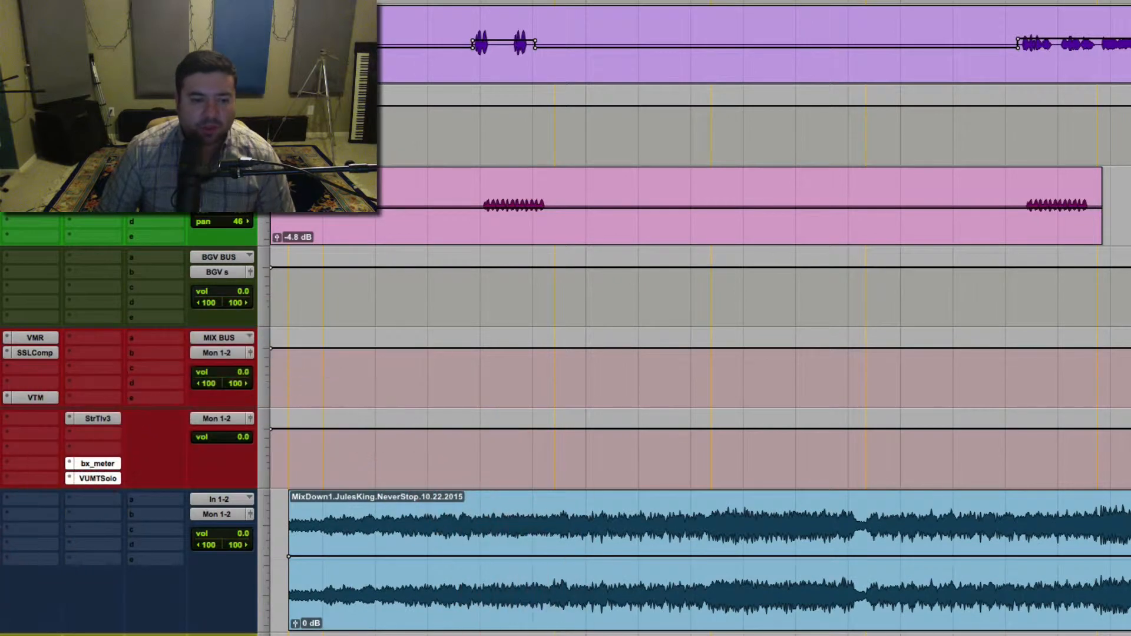
double_click(1, 500)
type("MD 1")
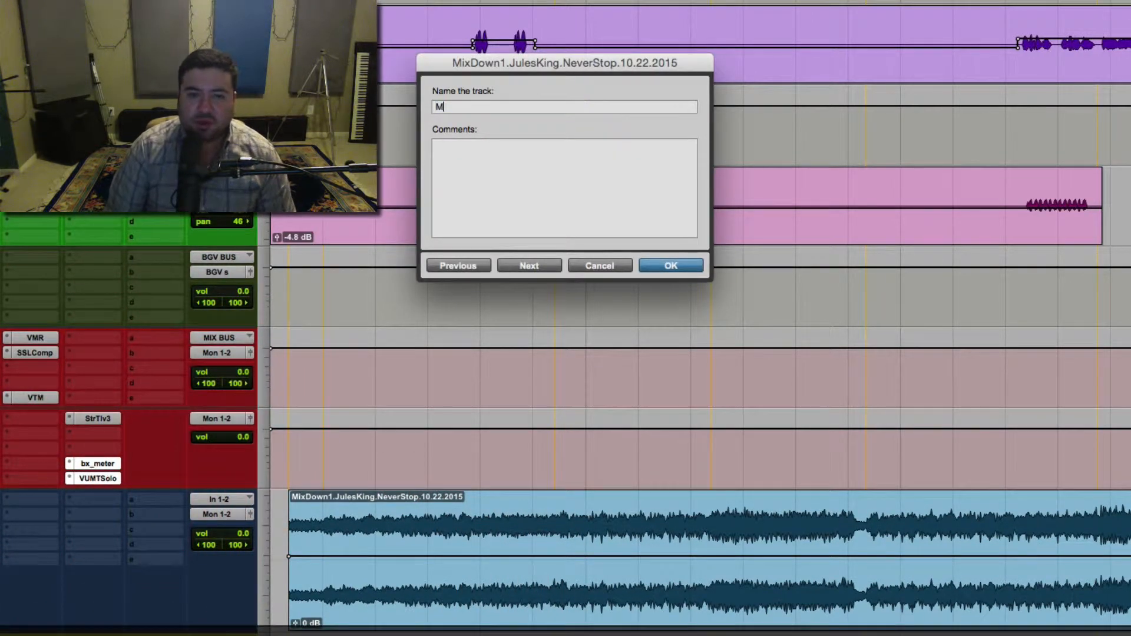
key("Return")
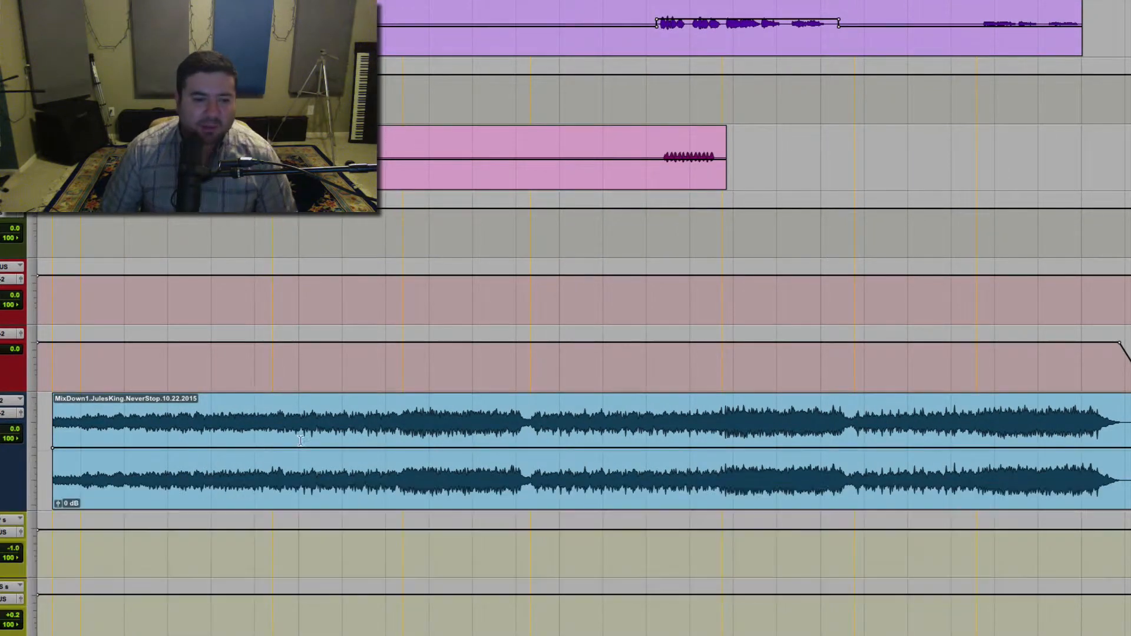
Step: Solo the MD1 track and play back the bounced mix
scroll(295, 442, "down", 10)
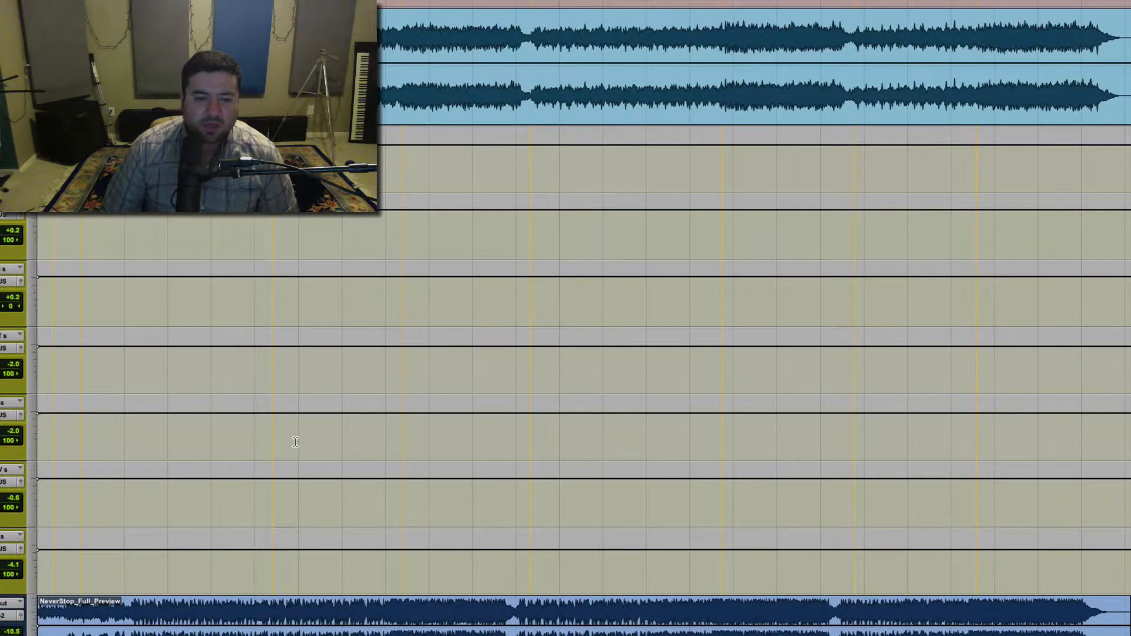
scroll(296, 442, "right", 1)
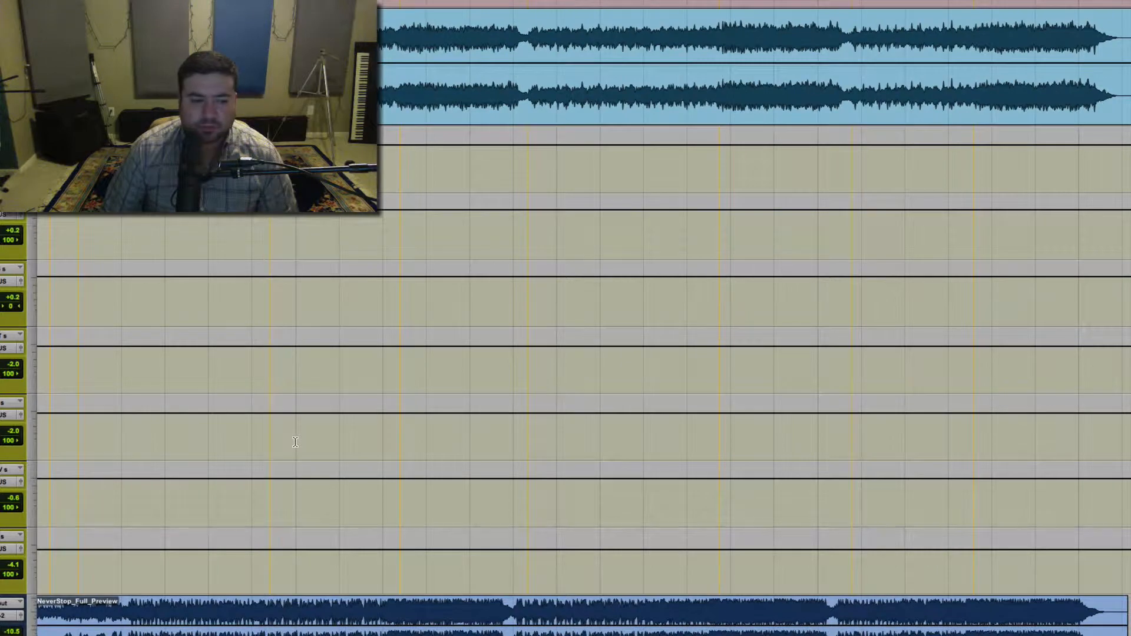
scroll(295, 442, "up", 10)
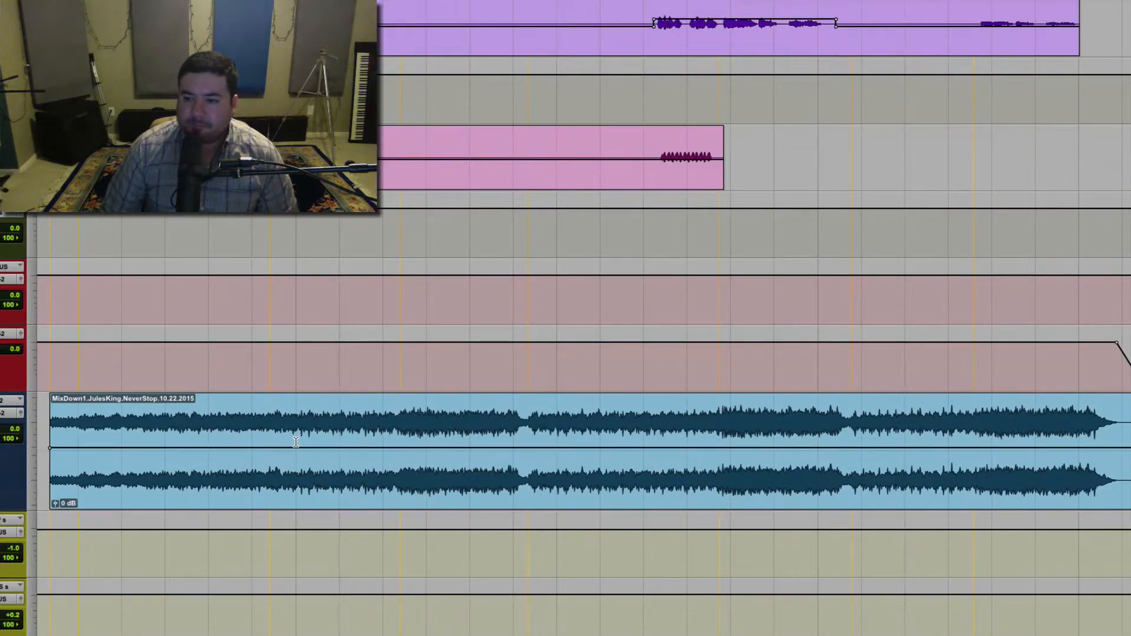
scroll(295, 442, "up", 2)
scroll(296, 439, "up", 3)
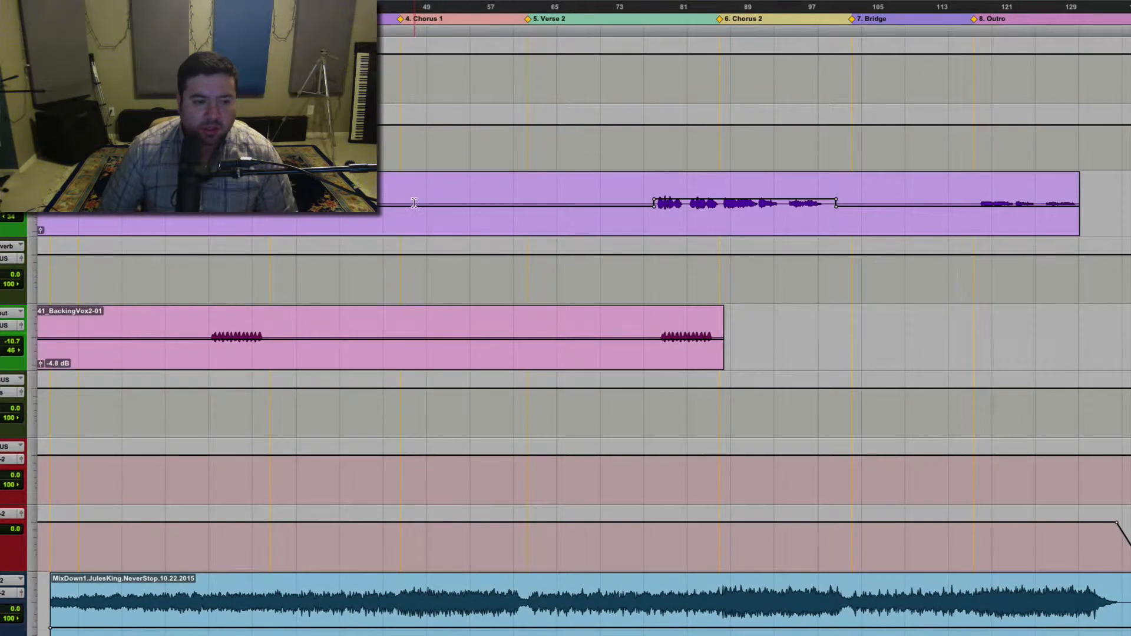
scroll(162, 539, "down", 5)
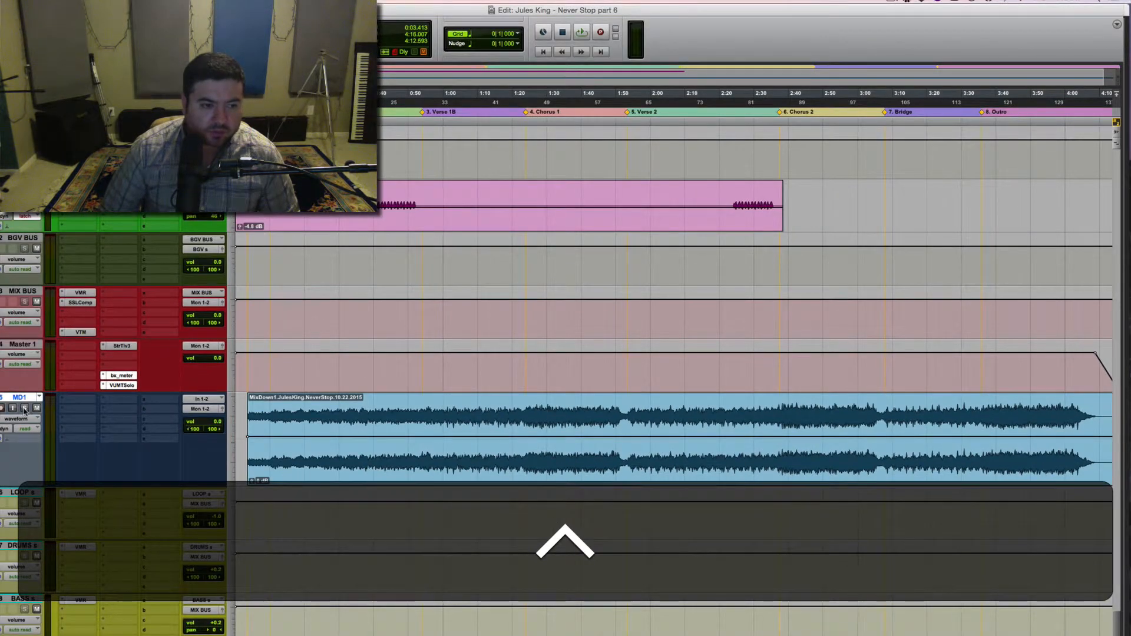
left_click(25, 409)
key("space")
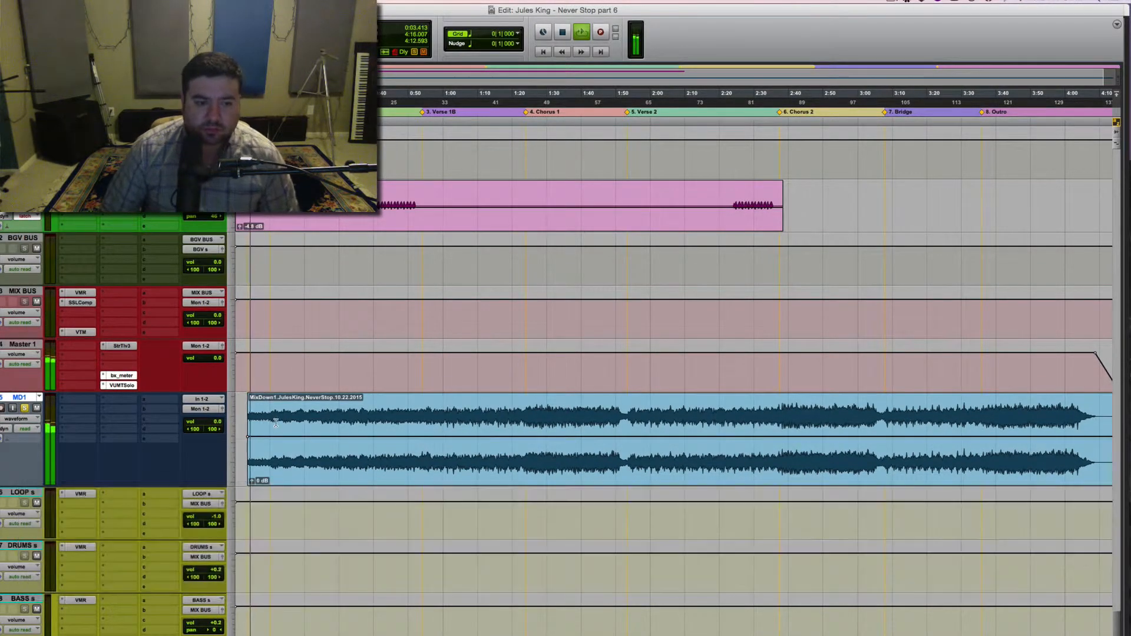
Step: Compare the MD1 bounce with the live mix by toggling the track's solo during playback, save the session and stop playback
left_click(25, 408)
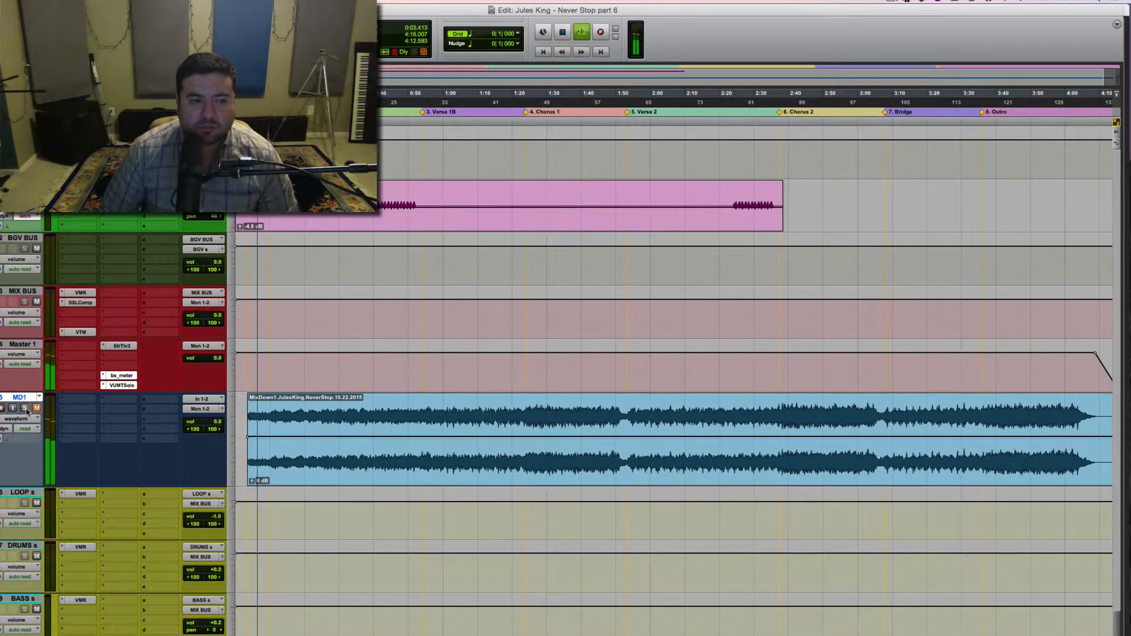
left_click(25, 408)
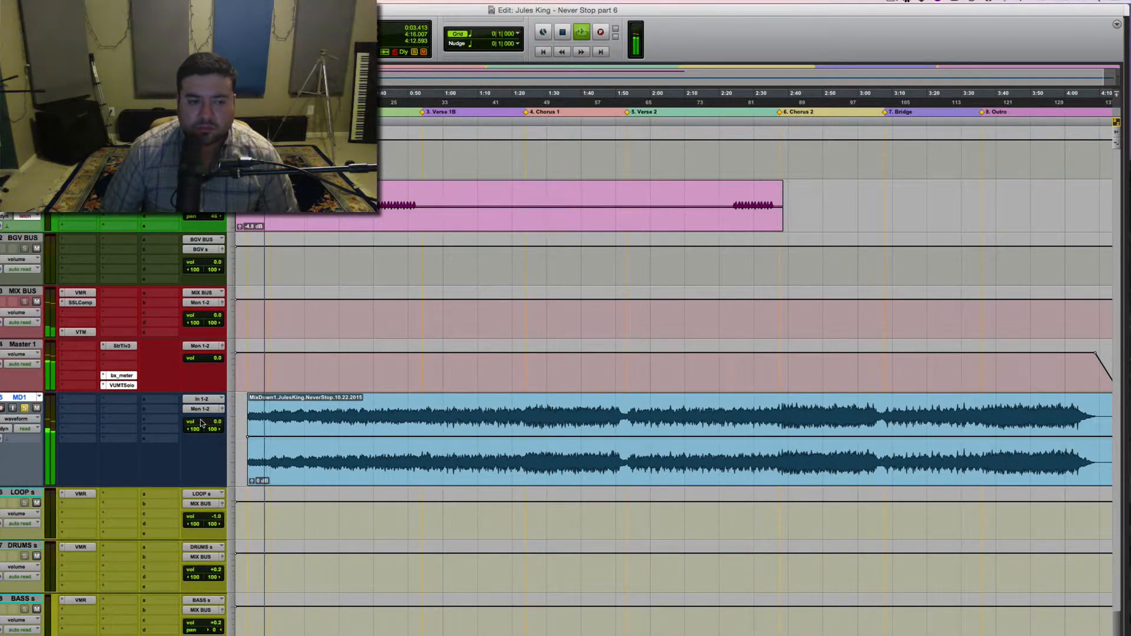
key("super+s")
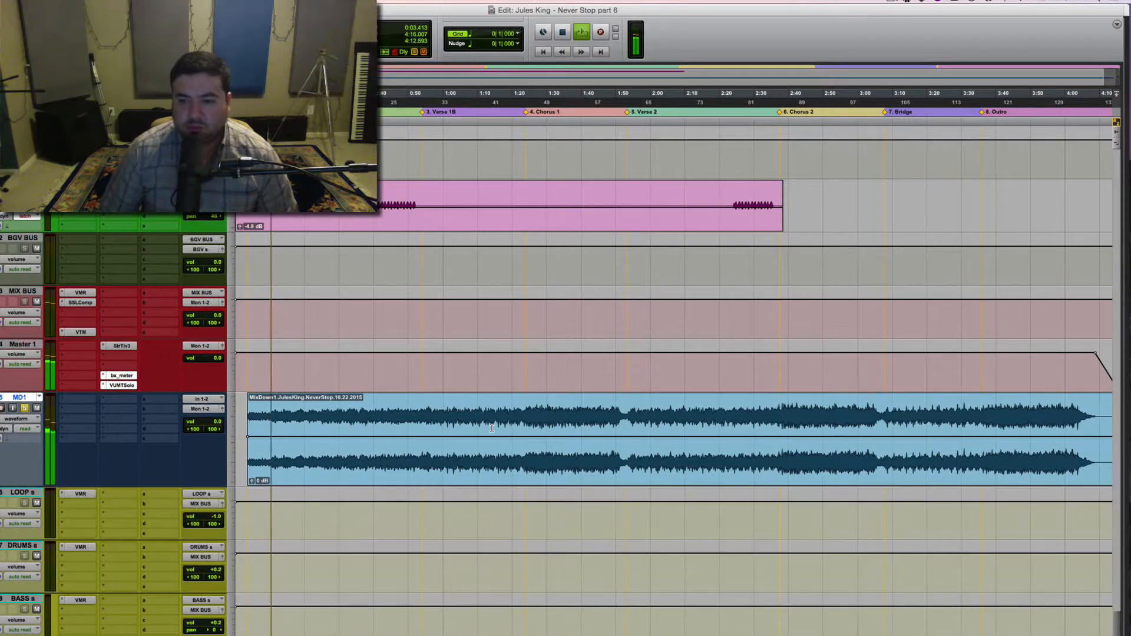
key("r")
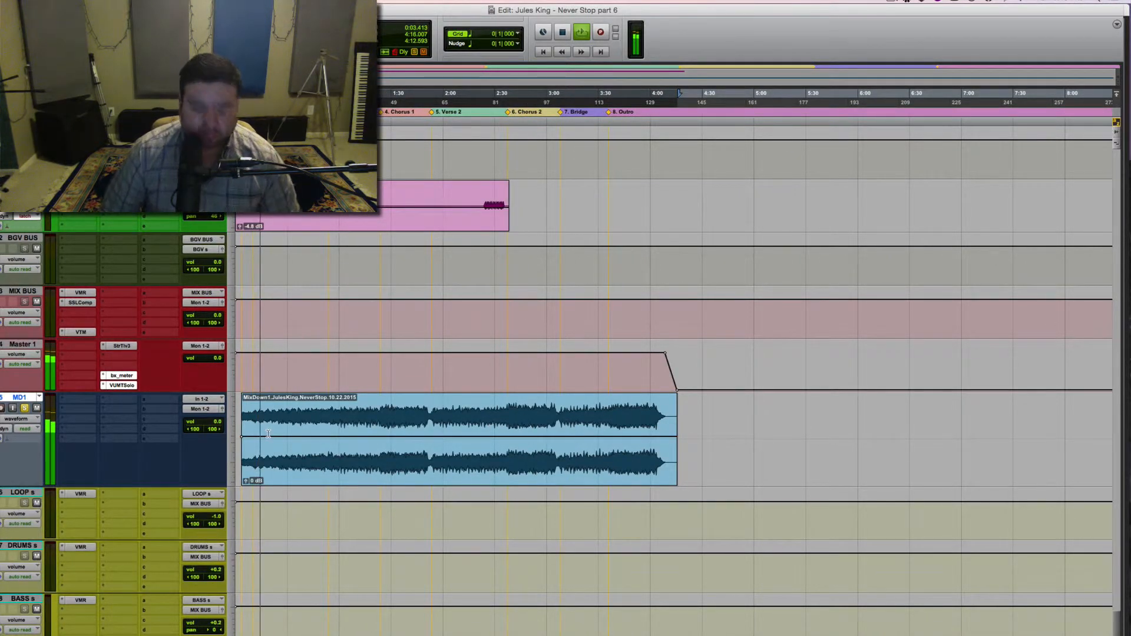
key("super+s")
key("space")
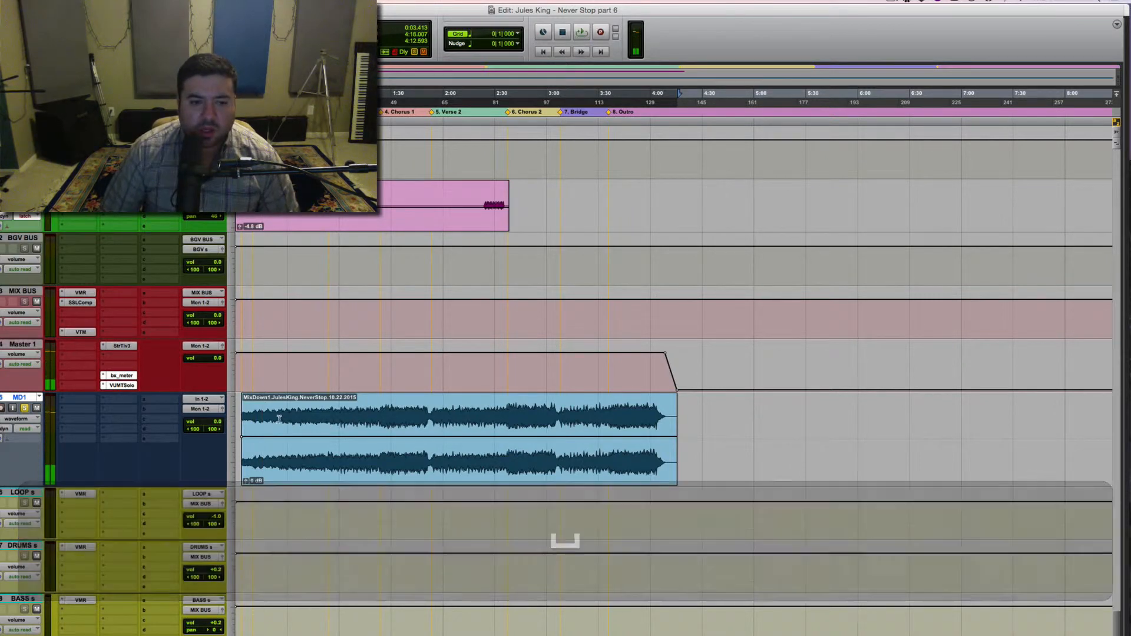
Step: Examine the MD1 waveform by highlighting the first chorus, second chorus and outro, including the fade at the end
key("ctrl")
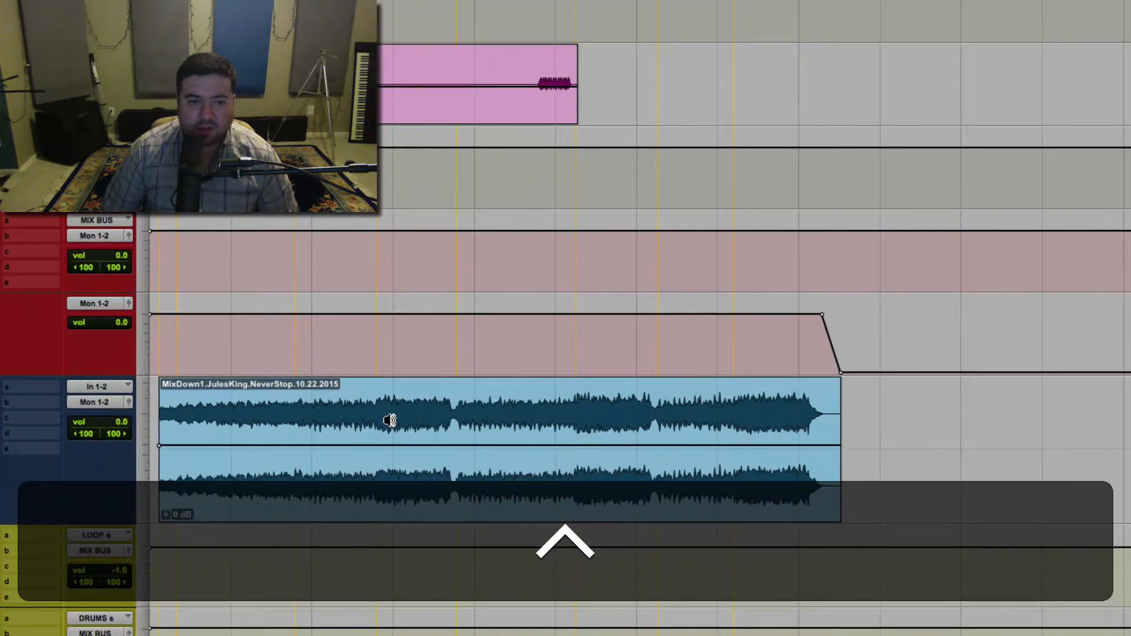
left_click_drag(368, 409, 453, 410)
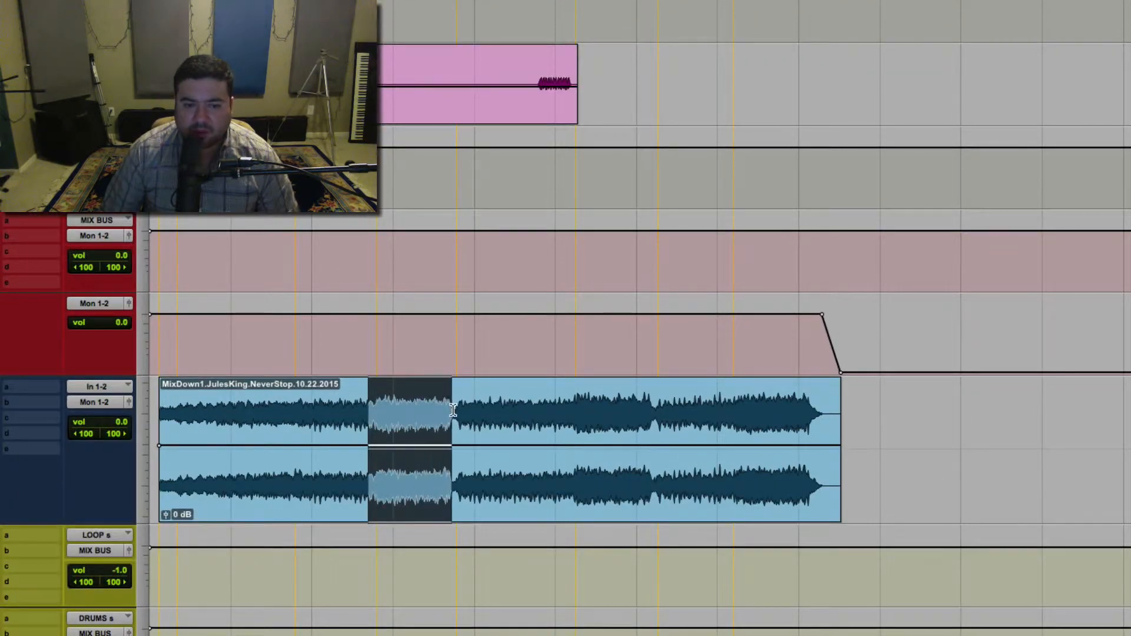
left_click_drag(574, 406, 650, 408)
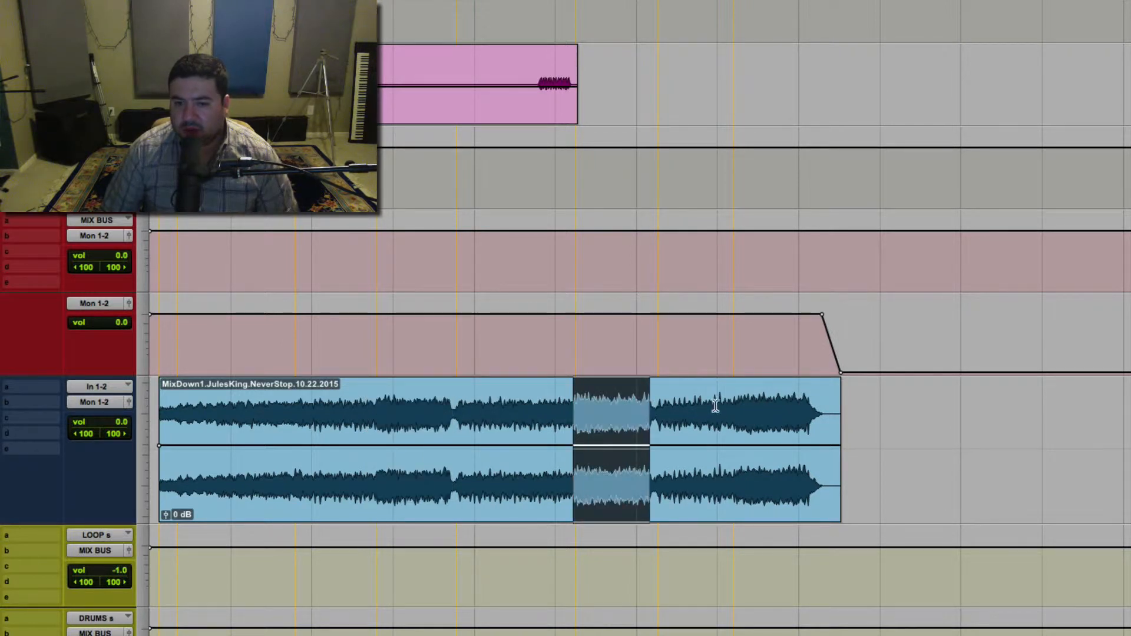
left_click_drag(733, 409, 826, 407)
left_click(826, 407)
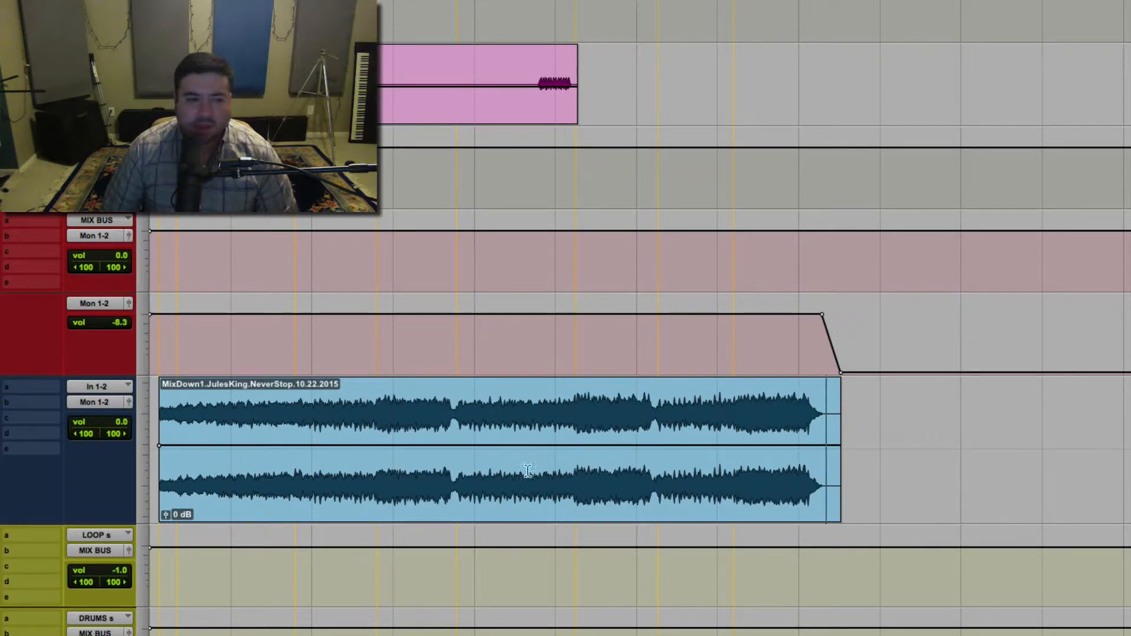
Step: Add a short fade-in at the very beginning of the MD1 mixdown clip and save the session
left_click(155, 414)
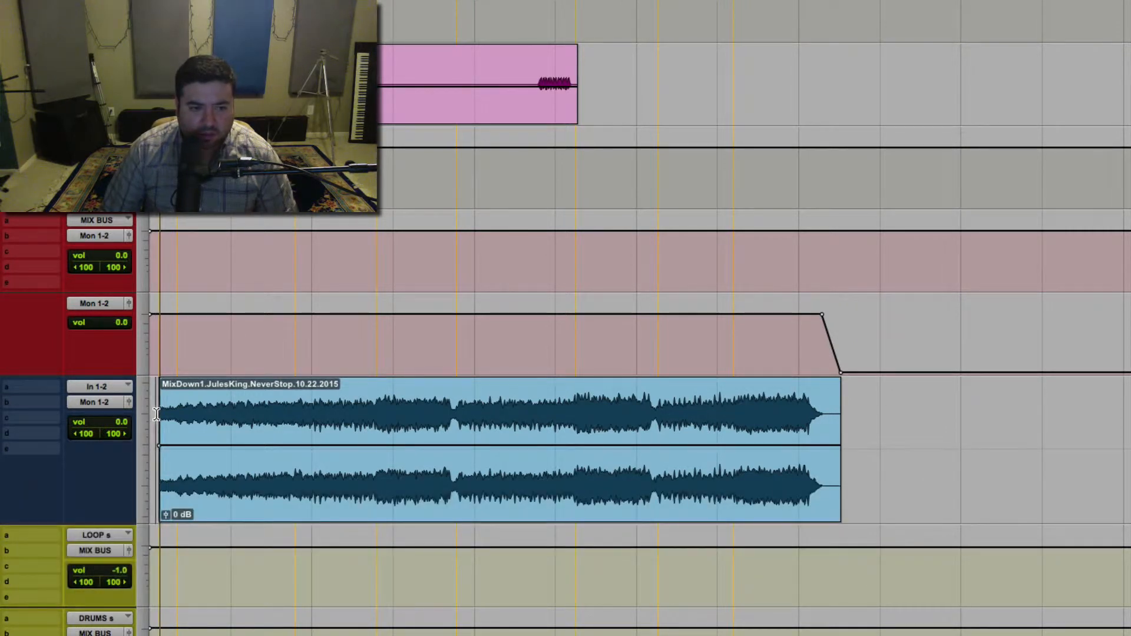
key("space")
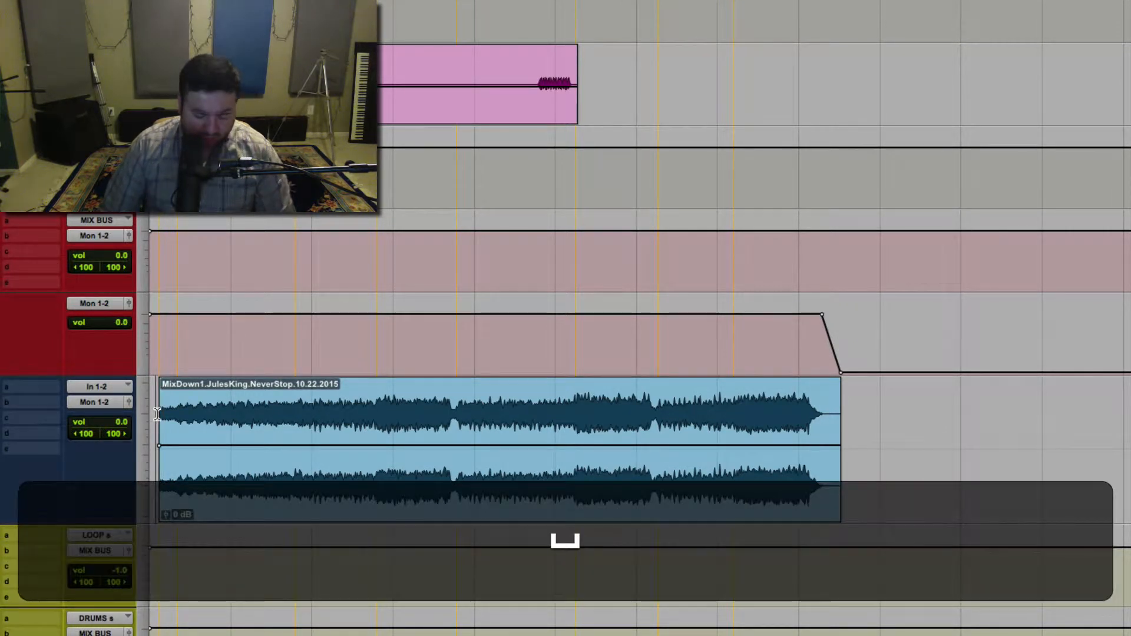
left_click_drag(158, 414, 195, 423)
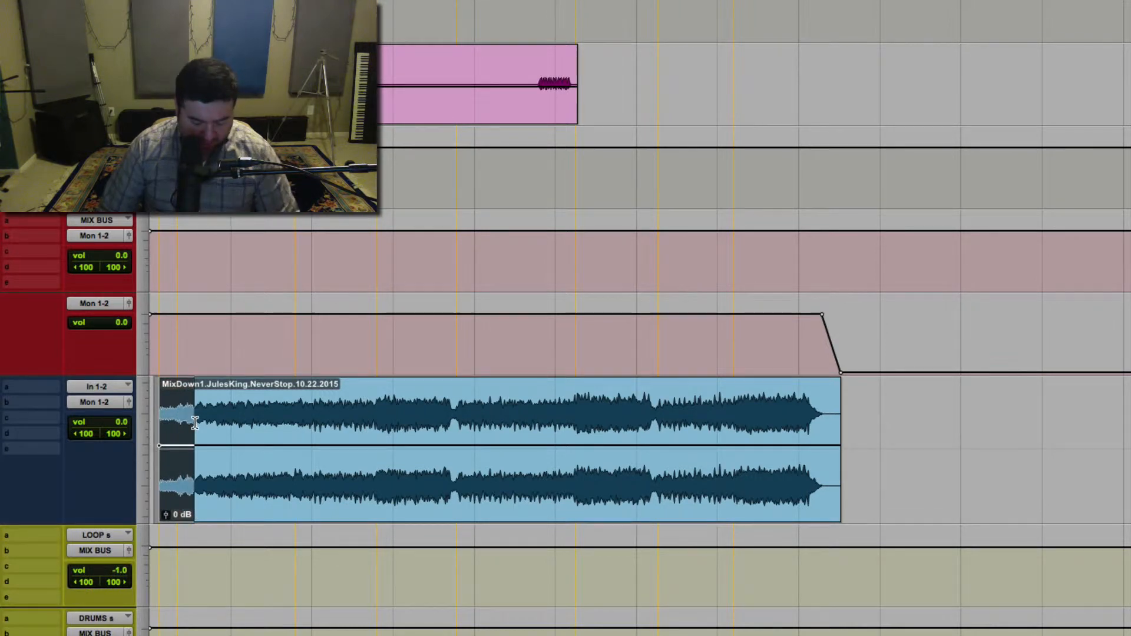
key("alt+f")
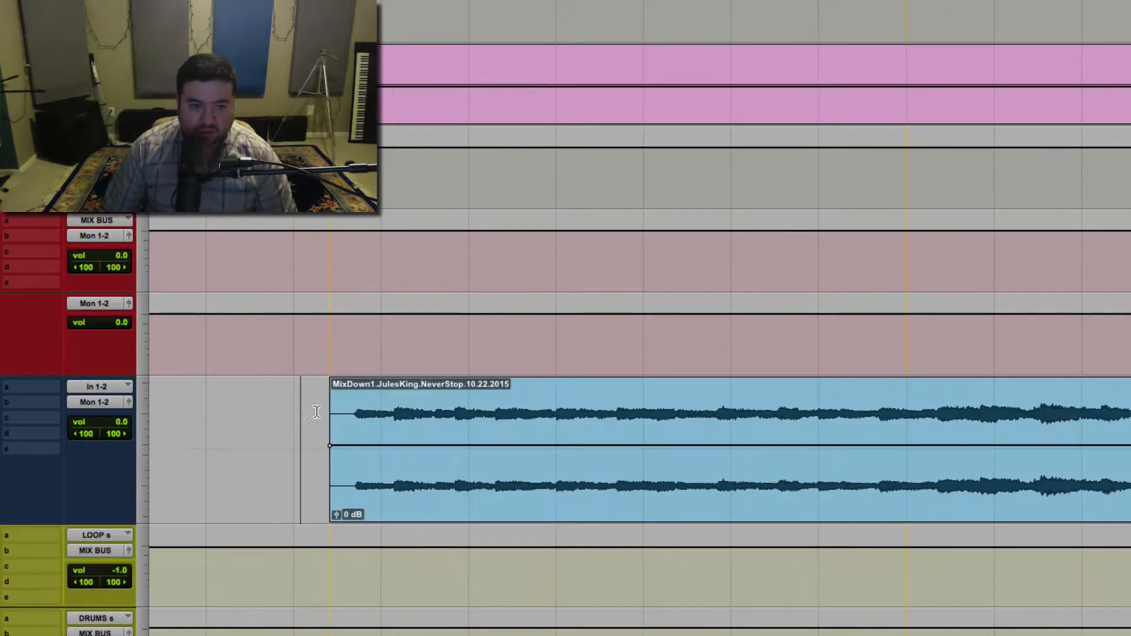
key("f")
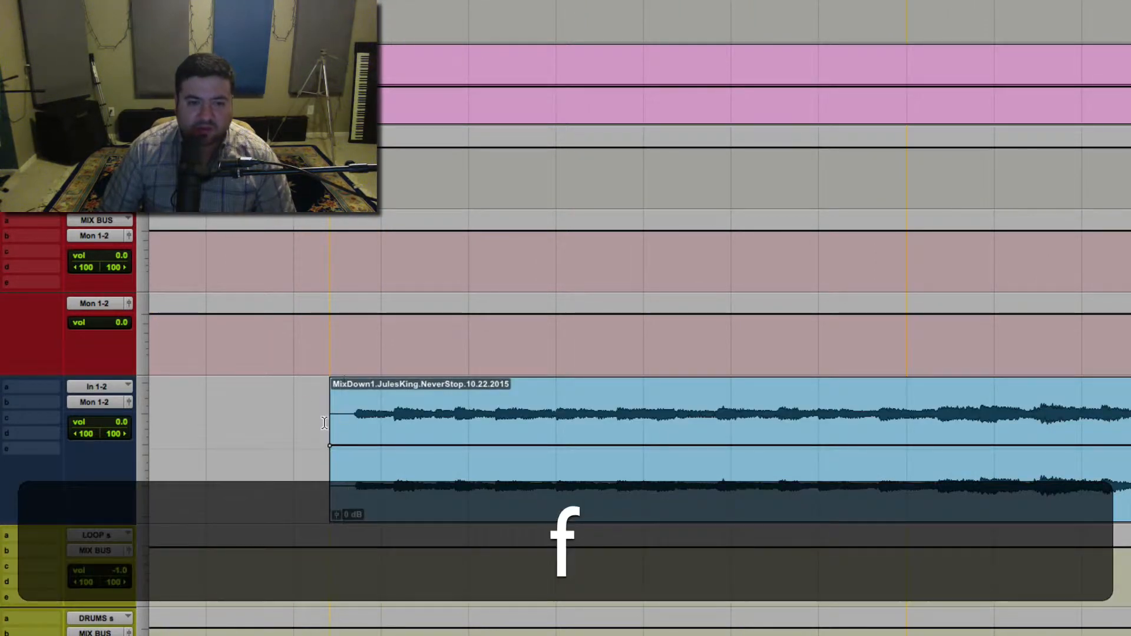
key("d")
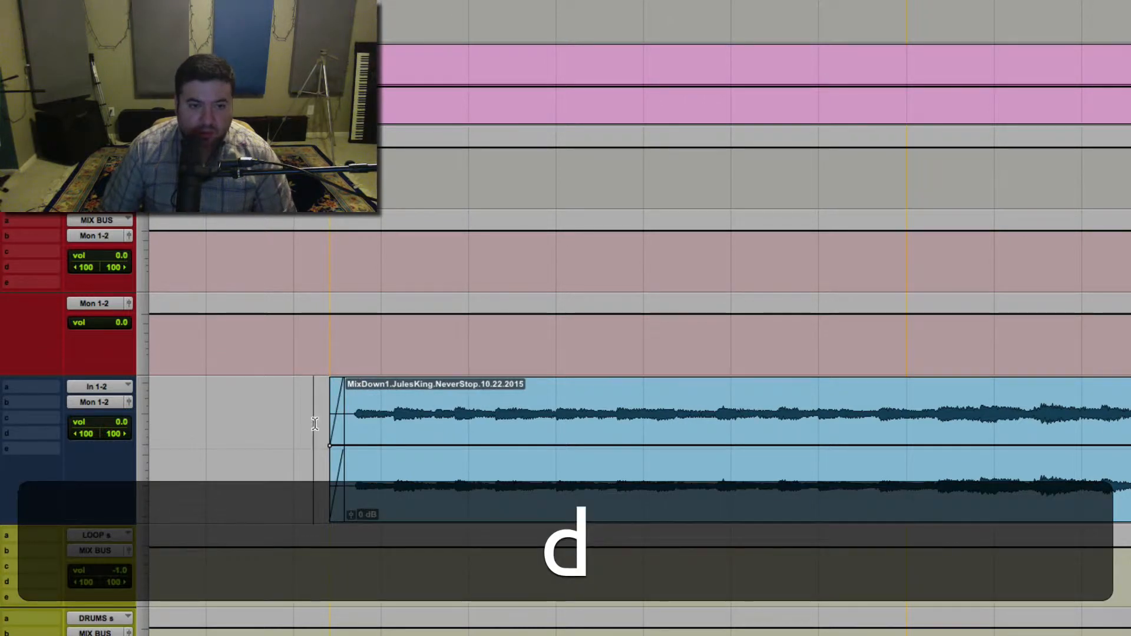
key("r")
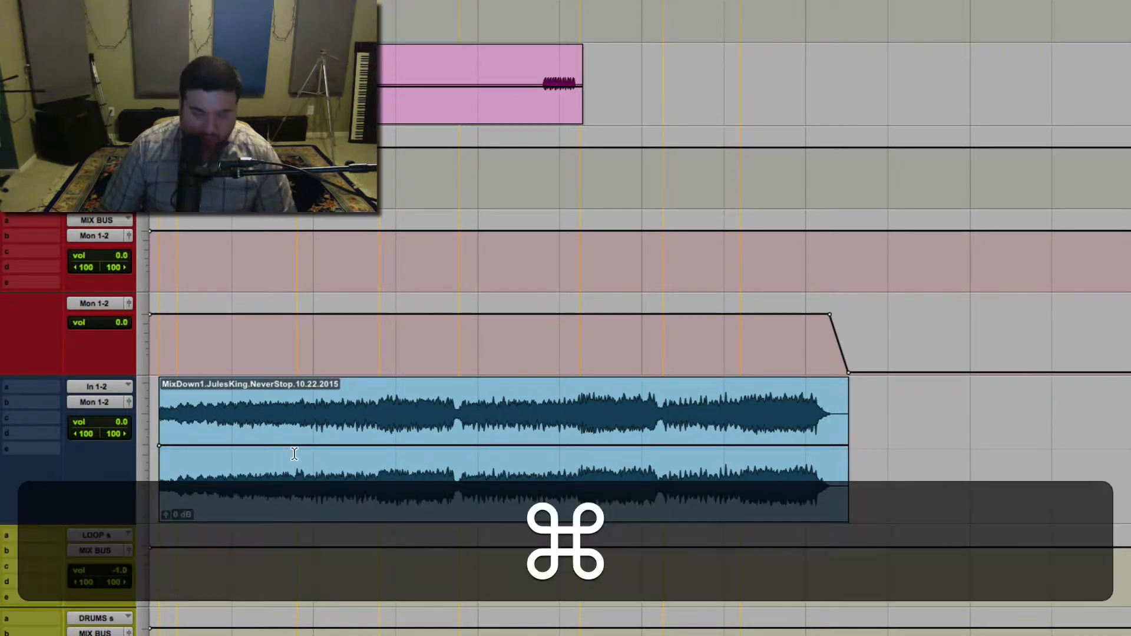
key("super+s")
Step: Export the selected MD1 clip as a WAV file in (Multiple) Mono format at 24 Bit and 44.1 kHz, prompting for each duplicate
key("ctrl")
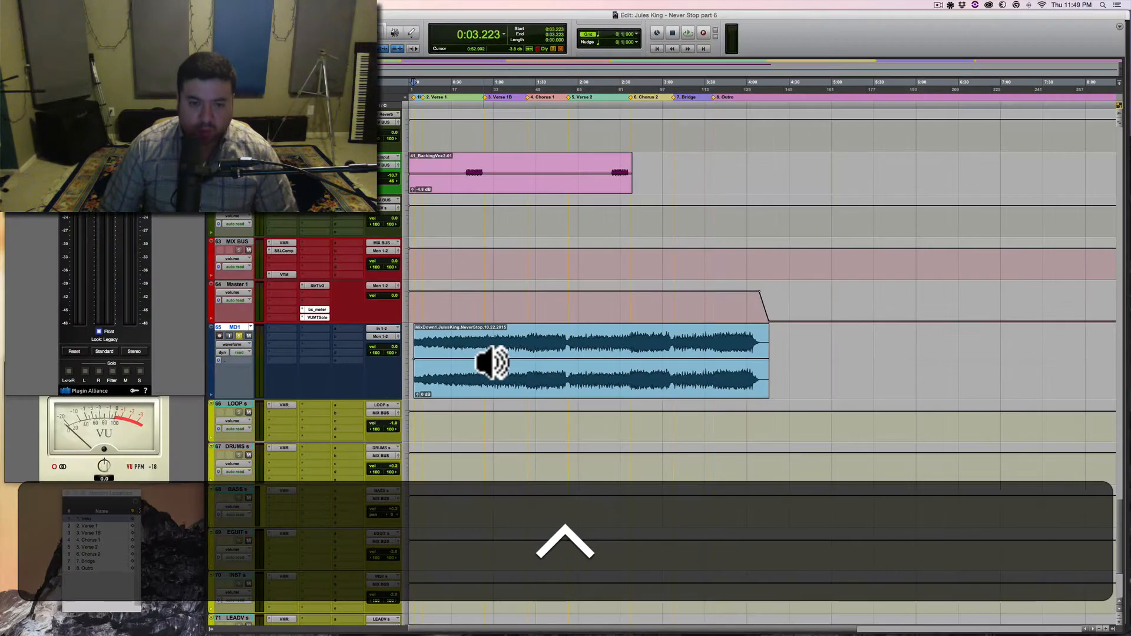
scroll(295, 453, "up", 3)
scroll(485, 371, "up", 5)
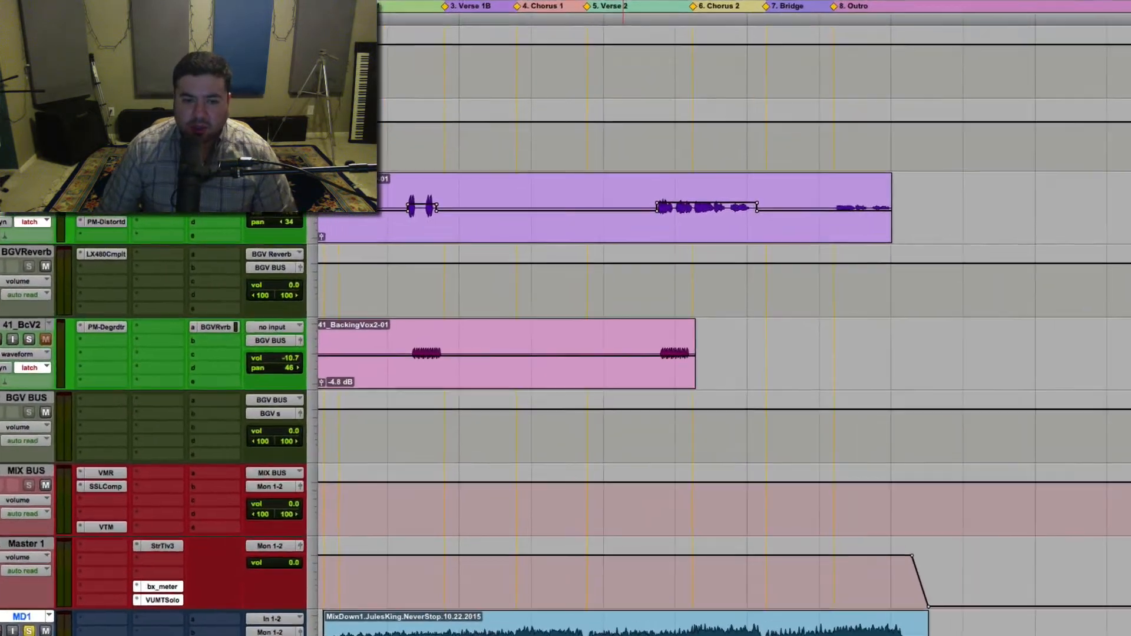
left_click(588, 512)
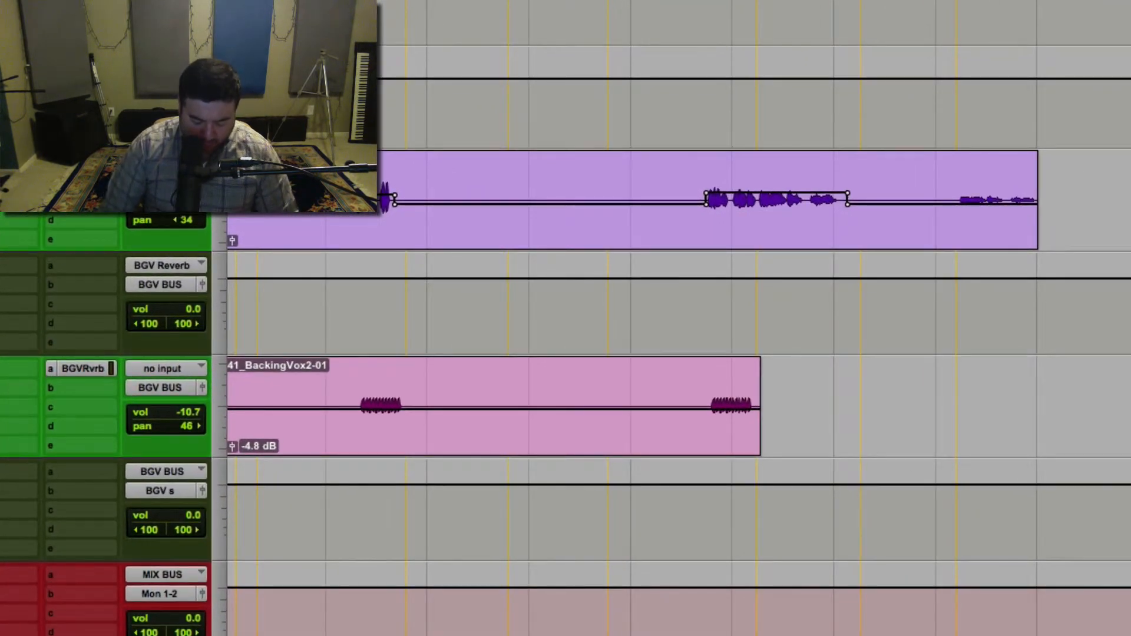
key("super+shift+k")
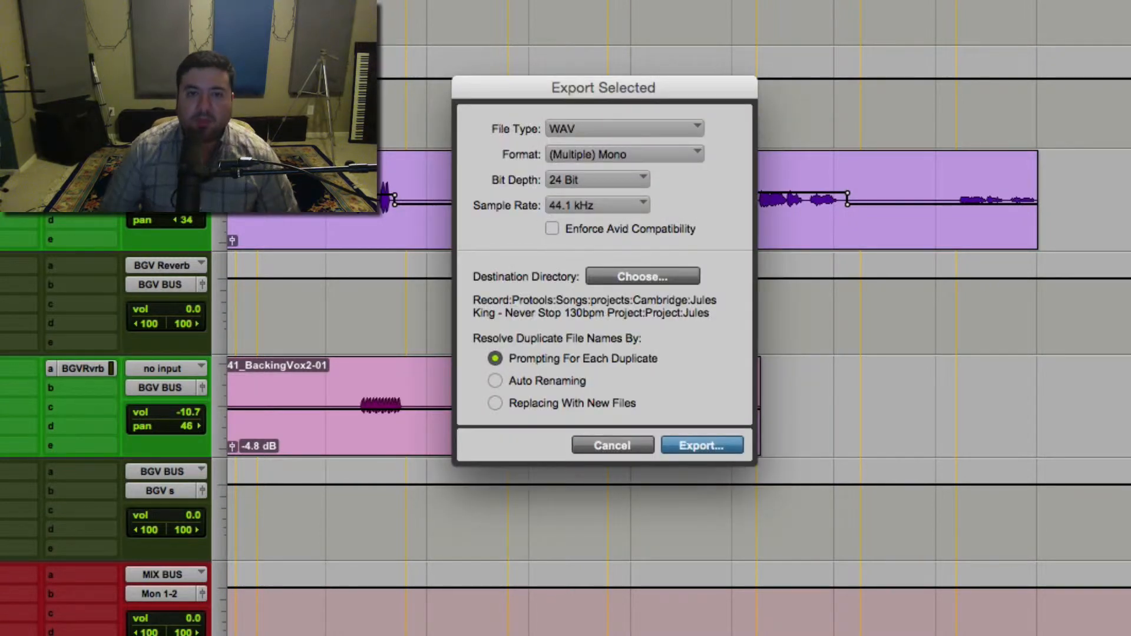
left_click_drag(622, 85, 619, 133)
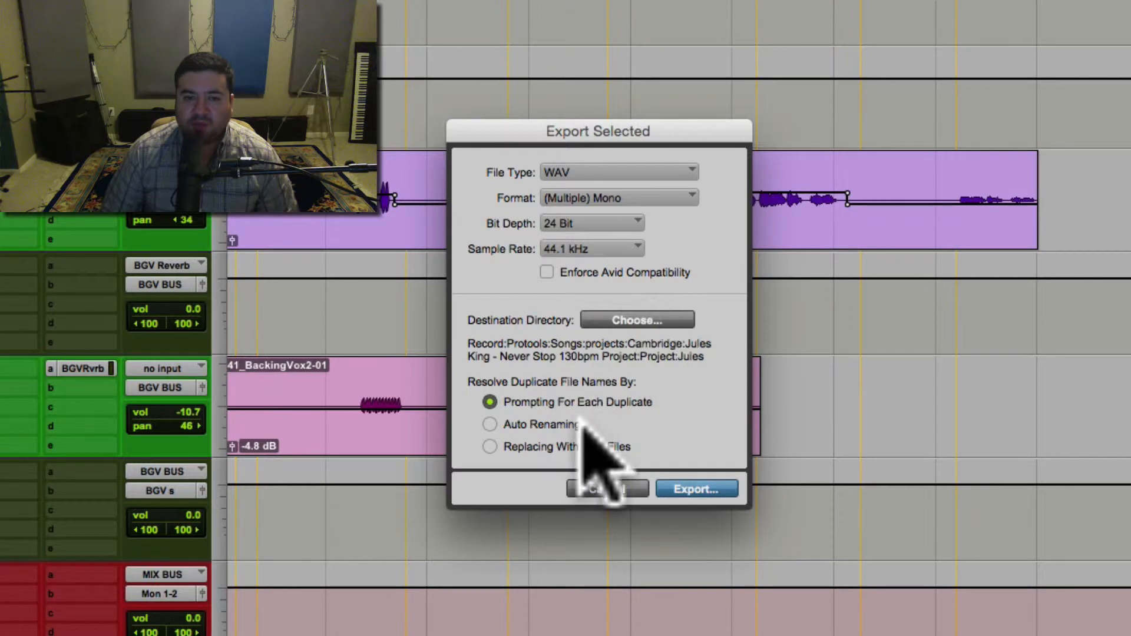
left_click(695, 487)
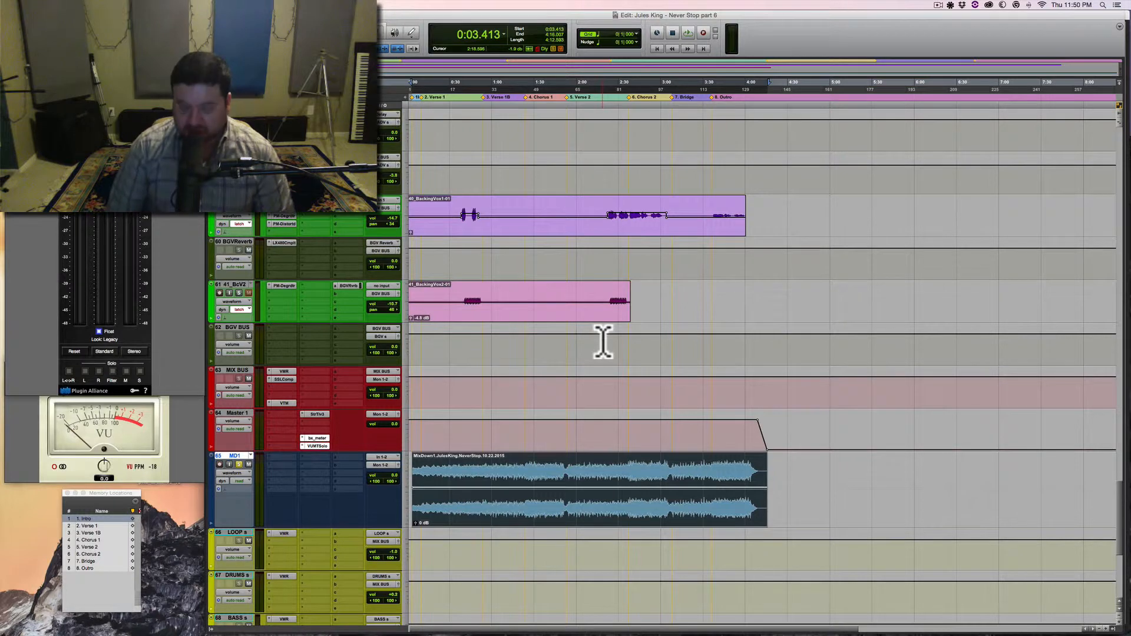
Step: Unsolo and mute the MD1 track in the Mix window and save the session
key("super+equal")
left_click(631, 303)
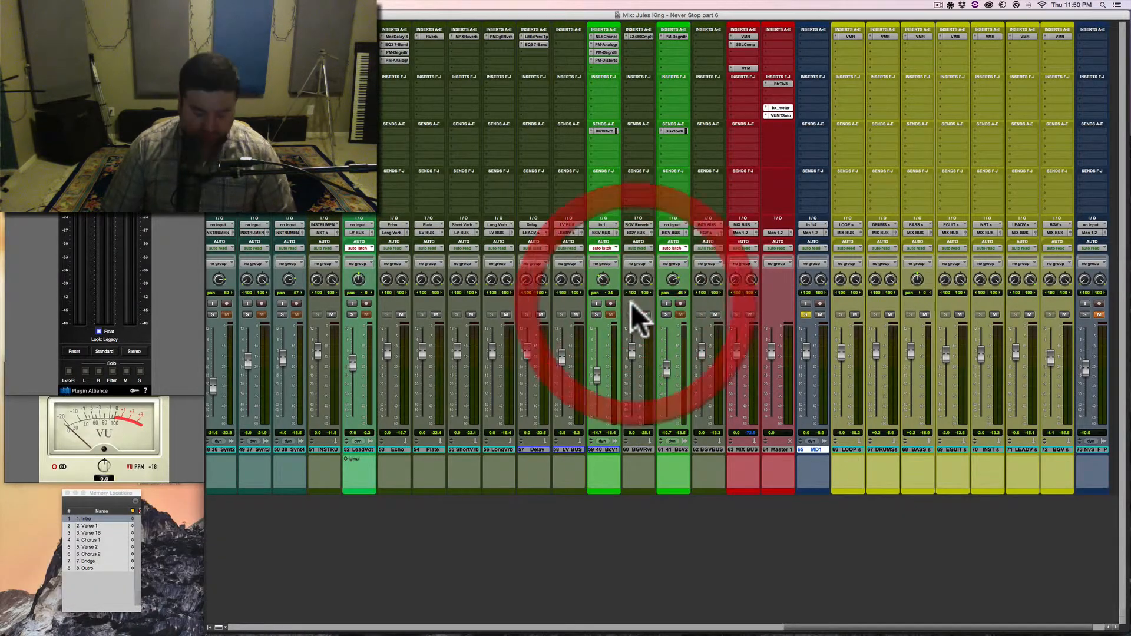
key("super+s")
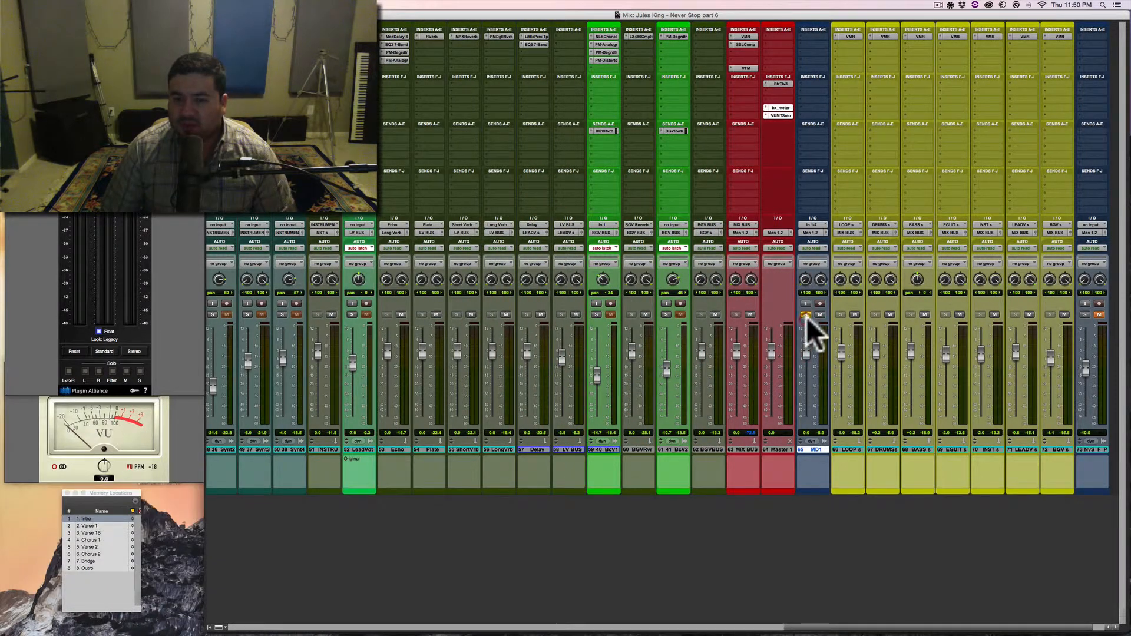
left_click(820, 315)
key("super+s")
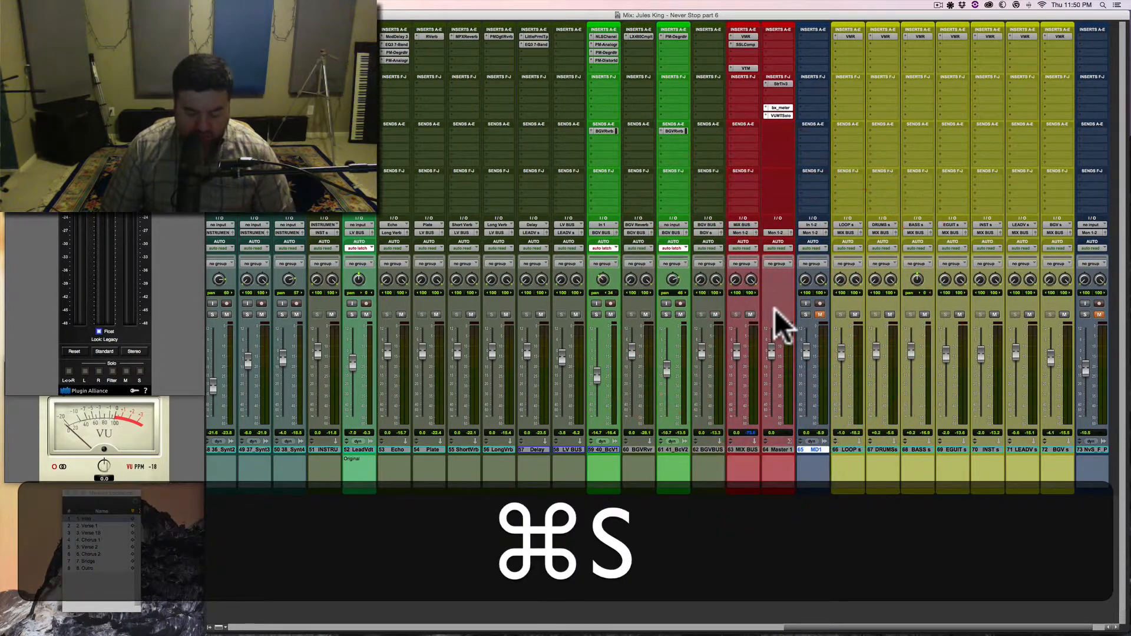
Step: Play back the live mix with MD1 muted and check the track levels in both the Mix and Edit windows
scroll(747, 338, "right", 1)
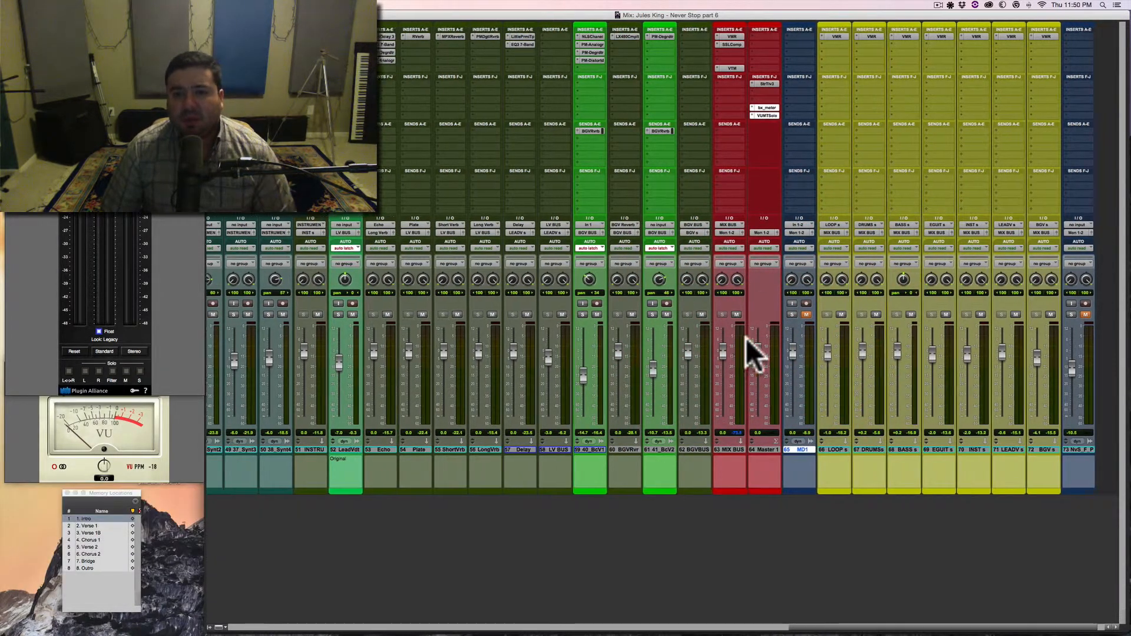
scroll(746, 338, "right", 2)
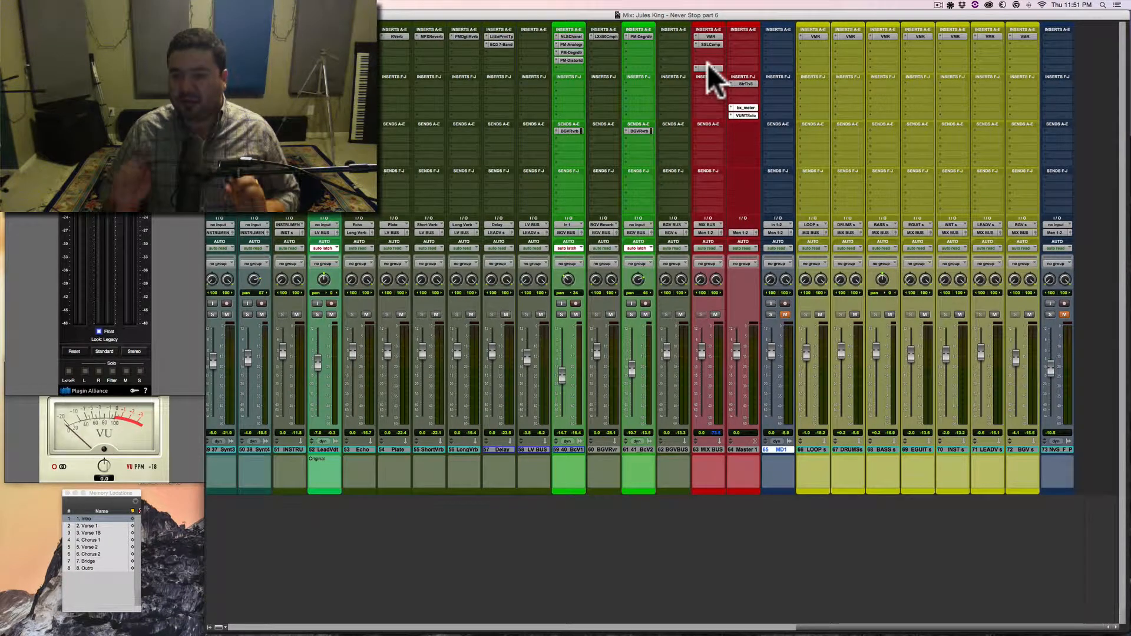
key("super+equal")
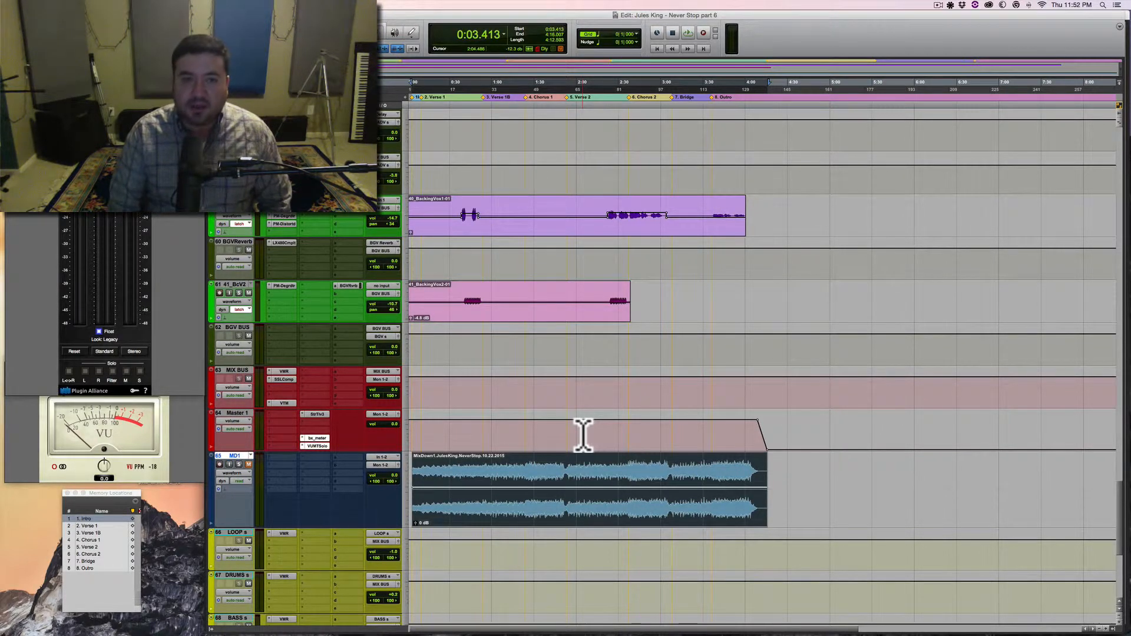
key("super")
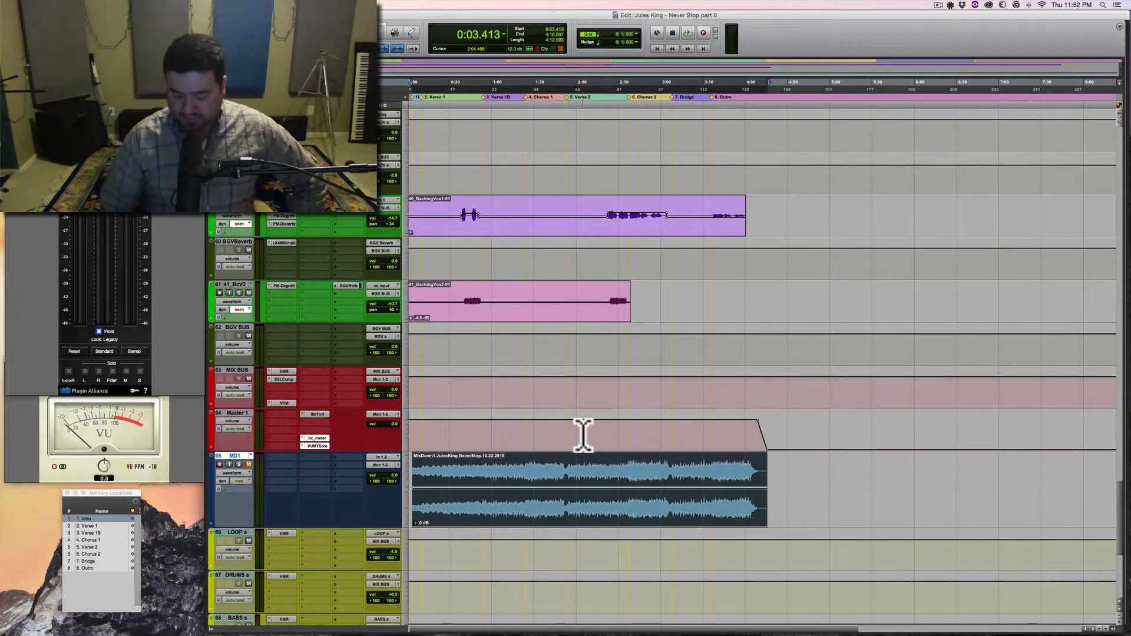
key("space")
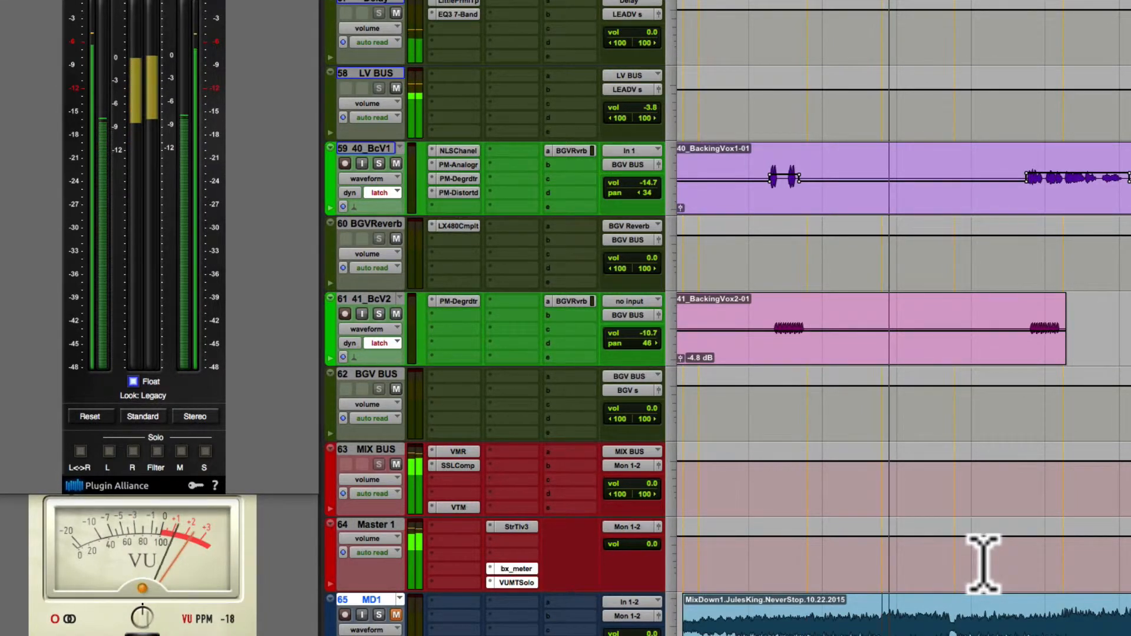
key("super+equal")
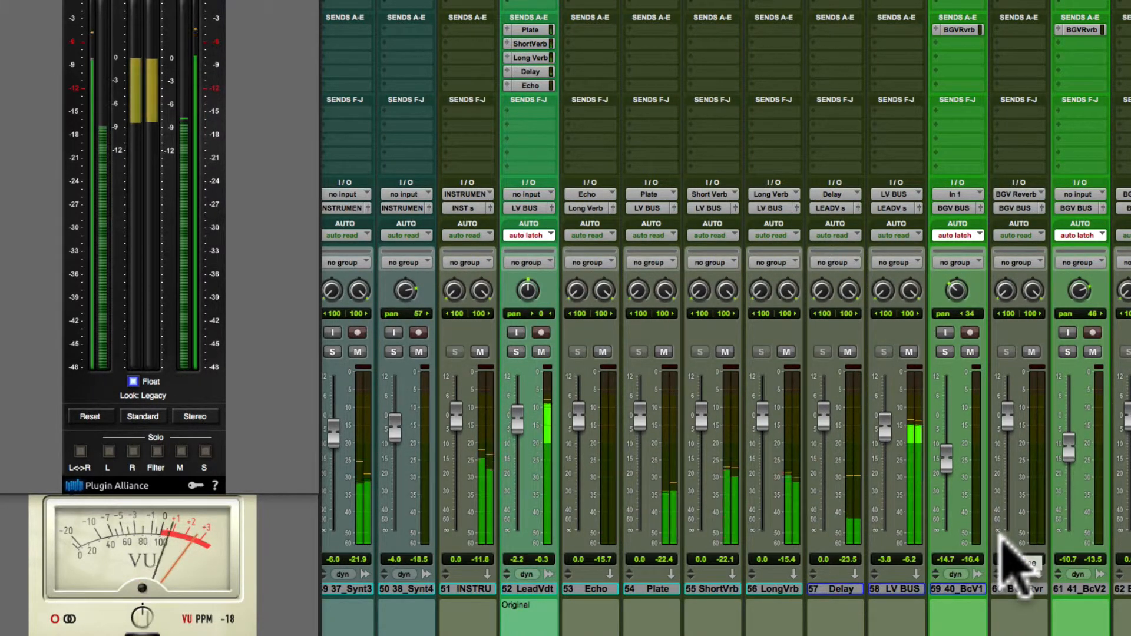
key("super+equal")
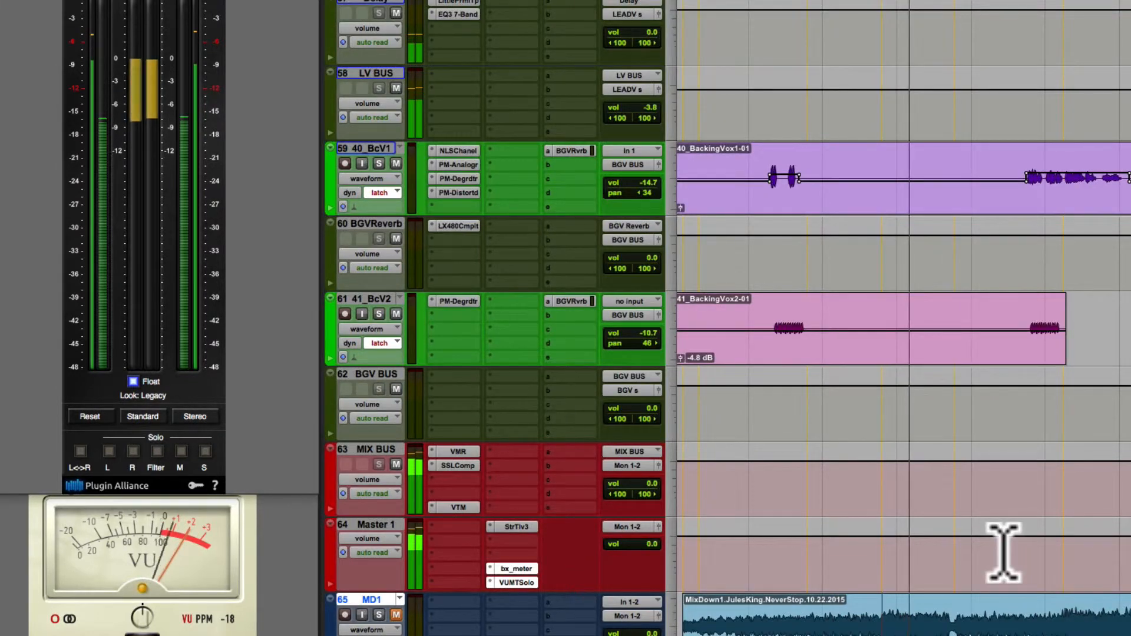